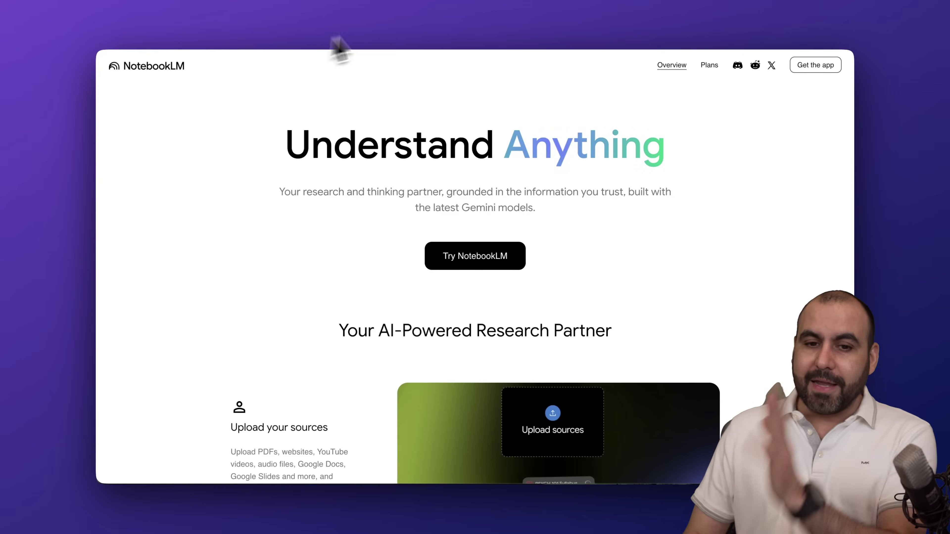
# Switch to the Open Notebook website's homepage, the open-source NotebookLM alternative
pyautogui.click(393, 32)
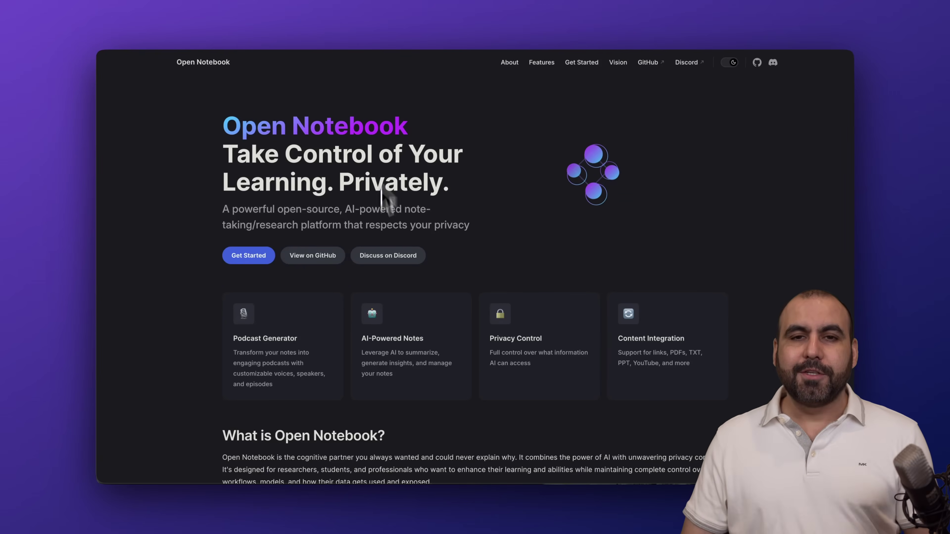
# Switch to Hostinger's Docker Manager listing the running open-notebook project
pyautogui.click(471, 38)
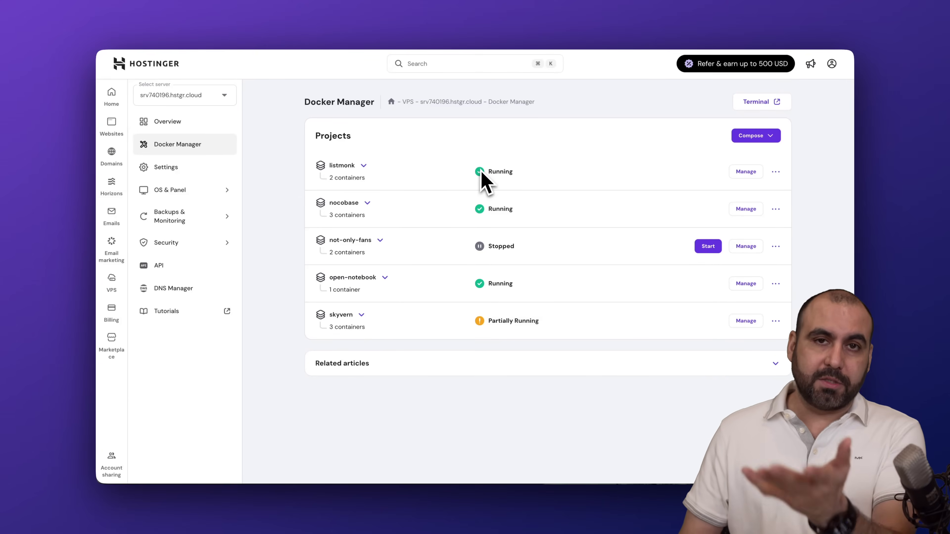
# Open the Hostinger VPS deal, close the sales popup and Kodee chat, and choose KVM 2
pyautogui.click(562, 28)
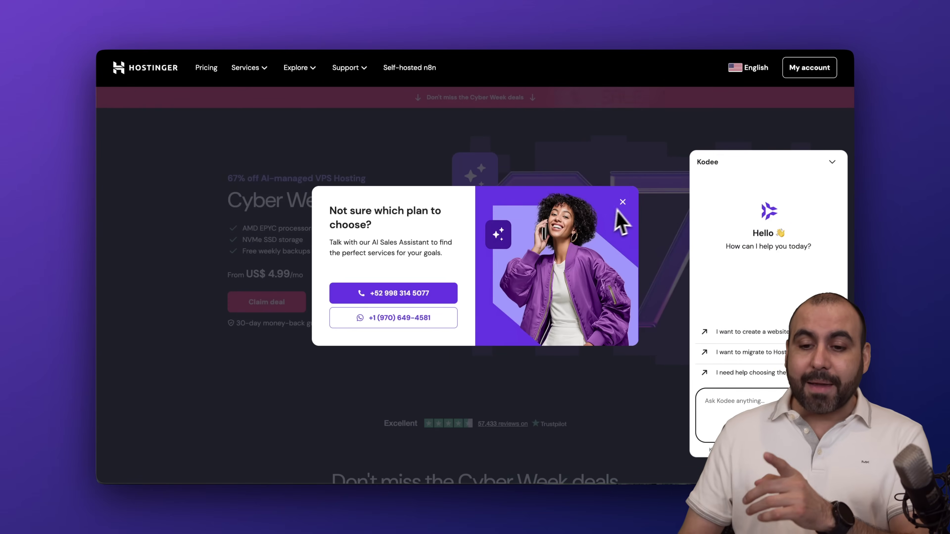
pyautogui.click(619, 205)
pyautogui.click(832, 161)
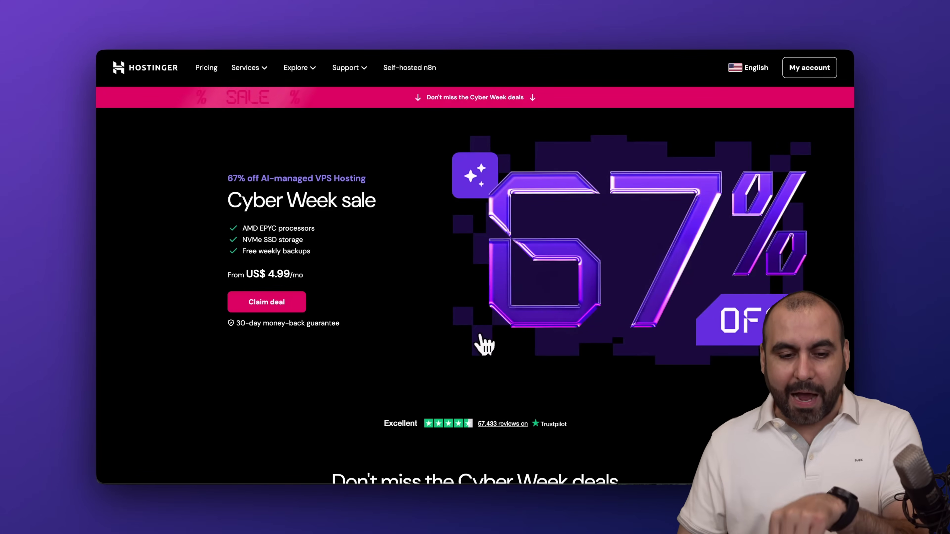
pyautogui.click(270, 309)
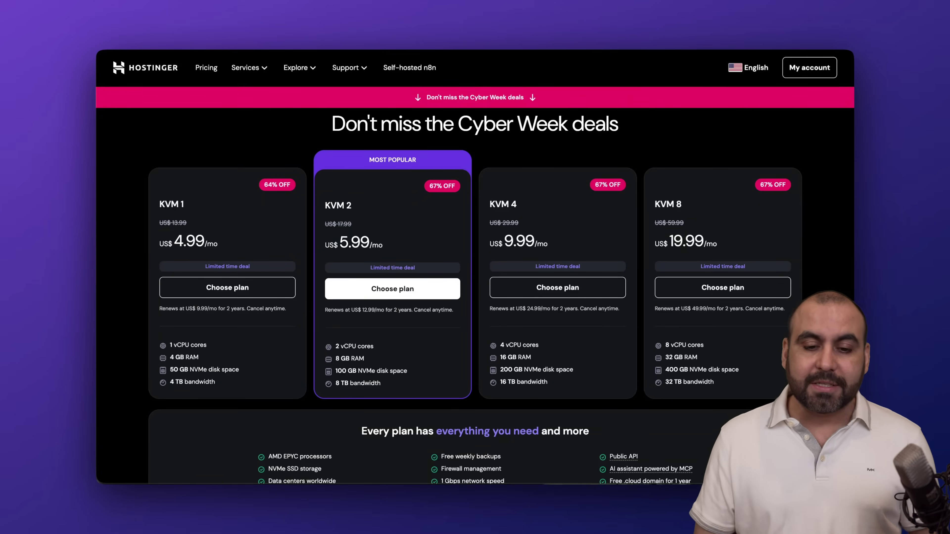
pyautogui.click(392, 293)
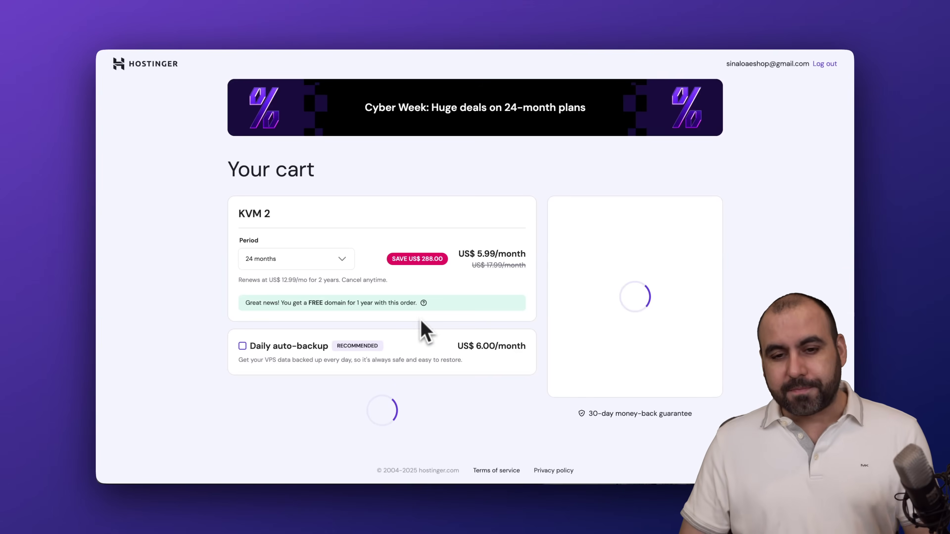
# Keep the KVM 2 billing period at 24 months
pyautogui.click(342, 262)
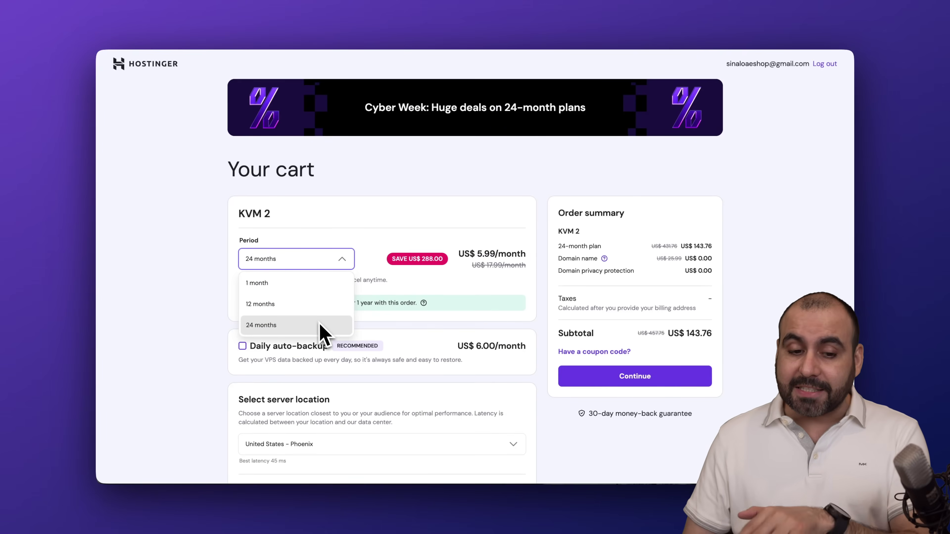
pyautogui.click(412, 296)
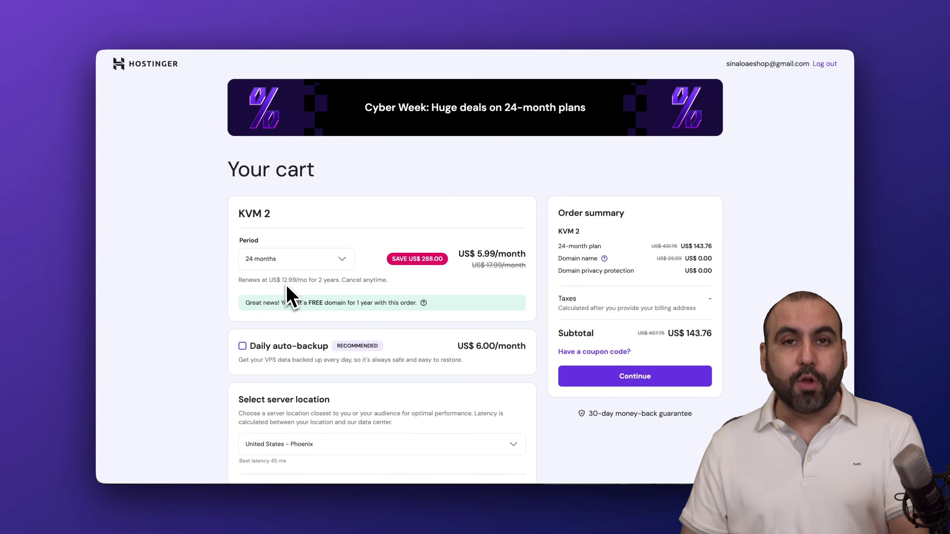
pyautogui.scroll(-2, 363, 280)
pyautogui.scroll(-5, 365, 286)
pyautogui.scroll(2, 661, 149)
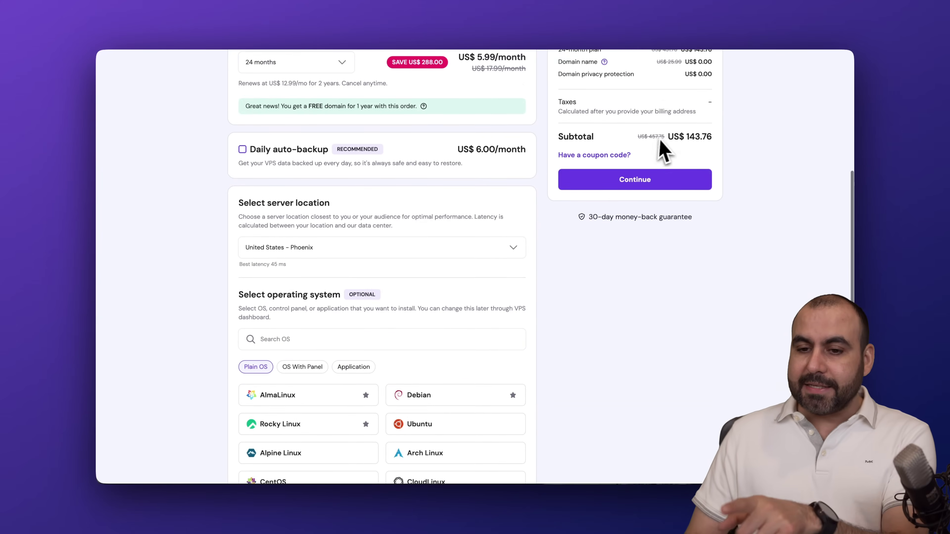
# Apply the coupon code SAASMASTER, bringing the subtotal to US$ 129.38
pyautogui.click(604, 186)
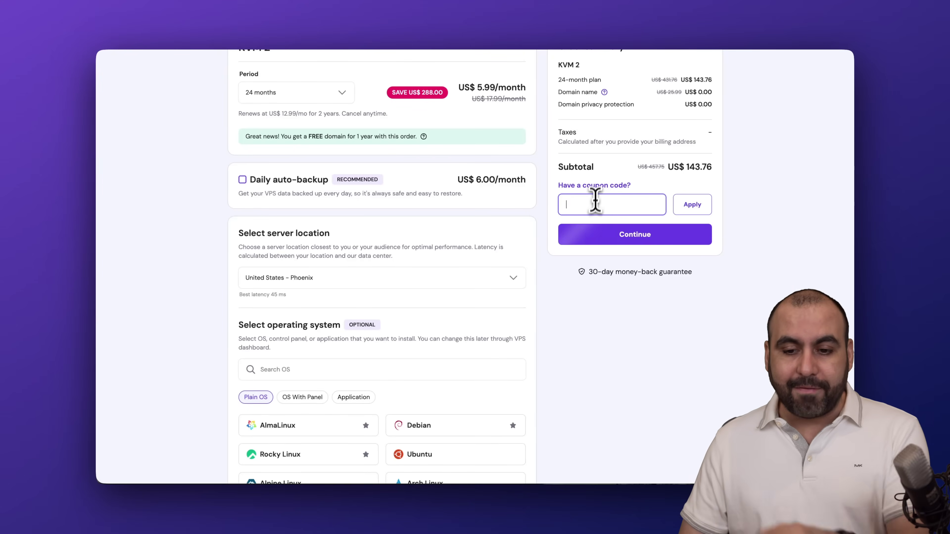
pyautogui.write('SAASNAS')
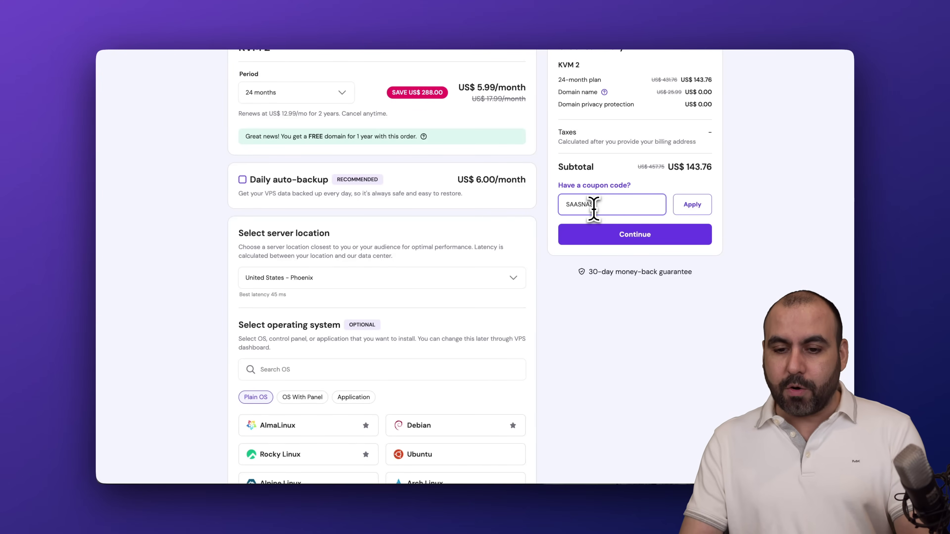
pyautogui.press('BackSpace')
pyautogui.press('BackSpace')
pyautogui.press('BackSpace')
pyautogui.write('MASTER')
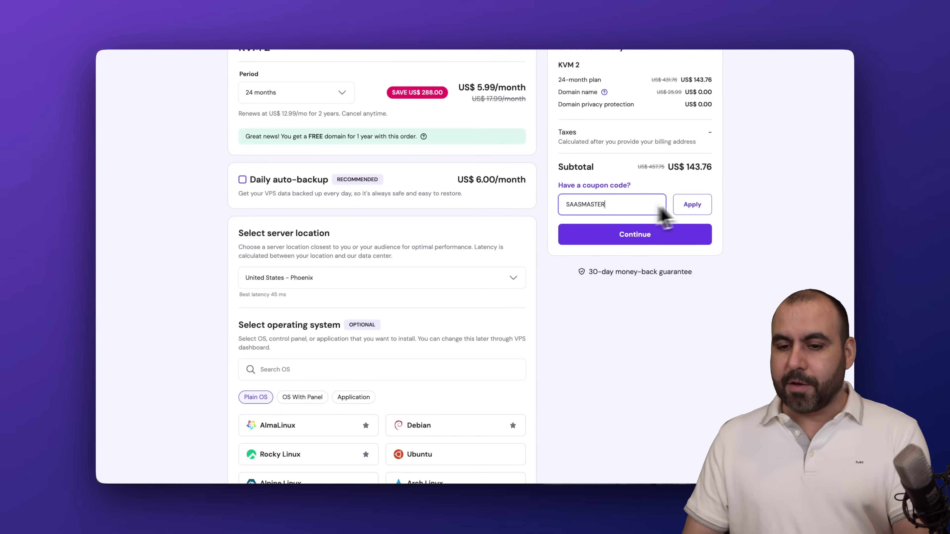
pyautogui.click(696, 207)
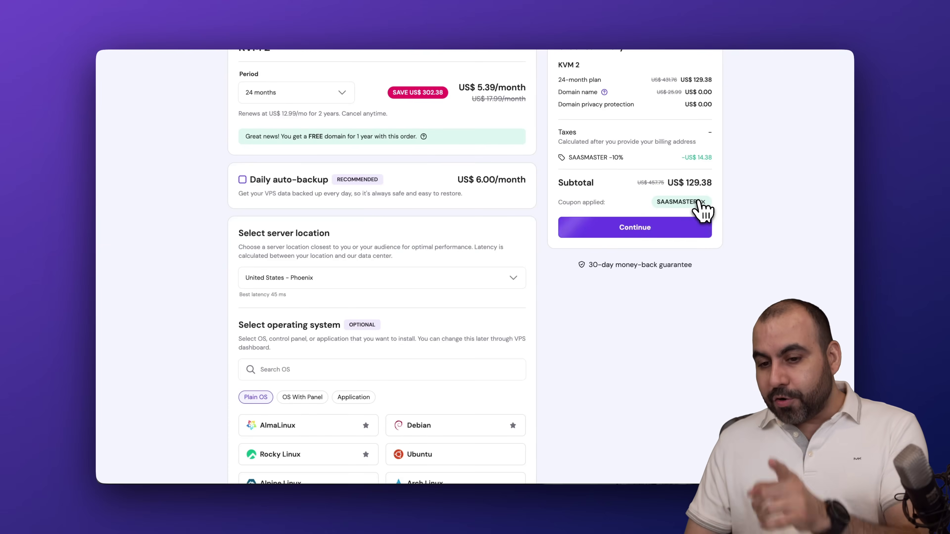
pyautogui.scroll(2, 705, 191)
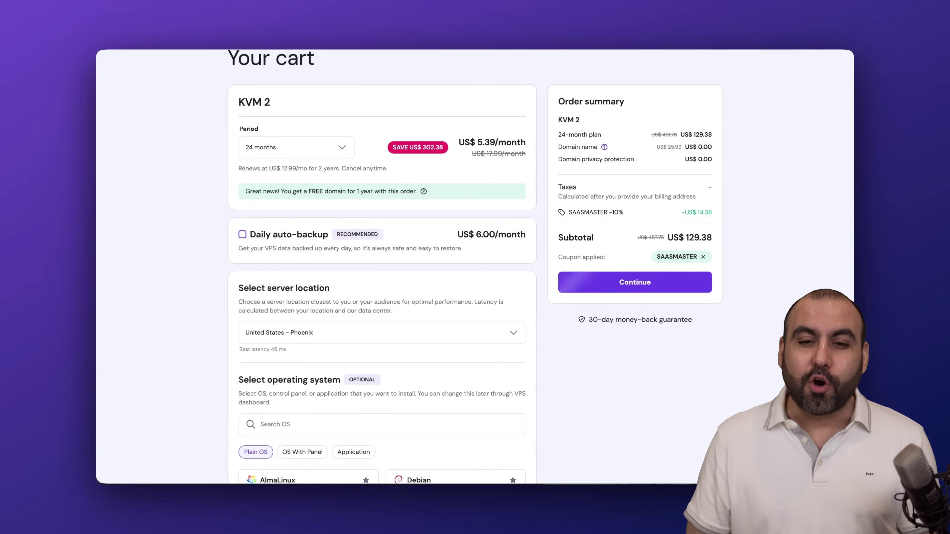
pyautogui.moveTo(636, 6)
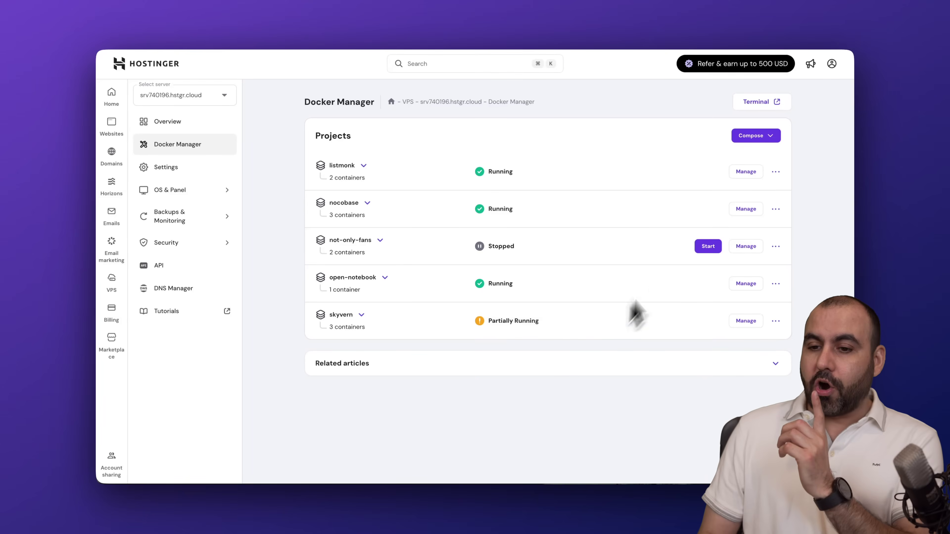
# Choose Compose from URL and copy the open-notebook GitHub repo's HTTPS clone URL
pyautogui.click(761, 138)
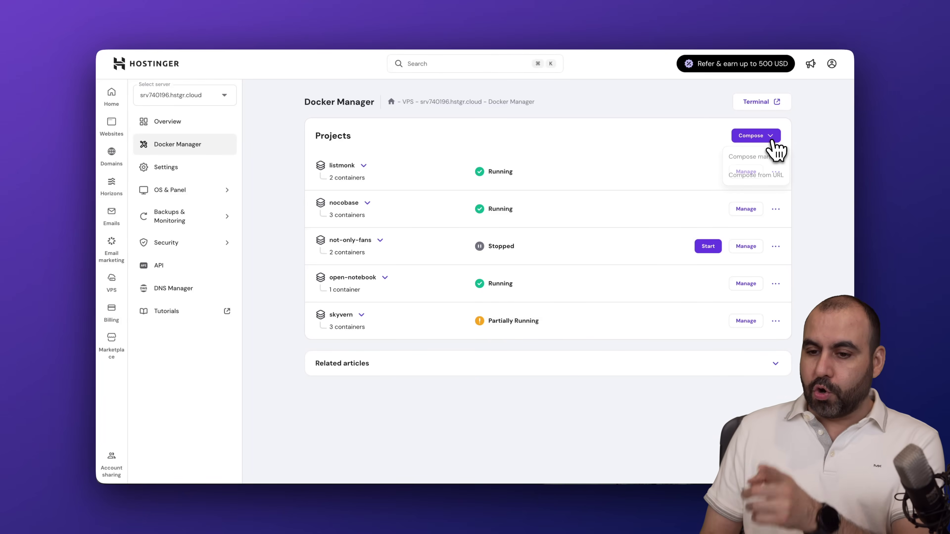
pyautogui.click(755, 175)
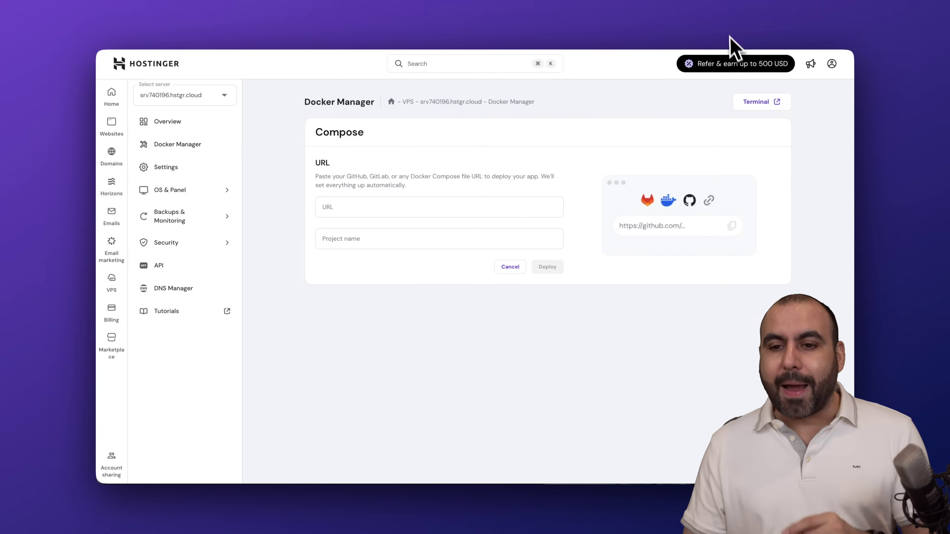
pyautogui.click(727, 30)
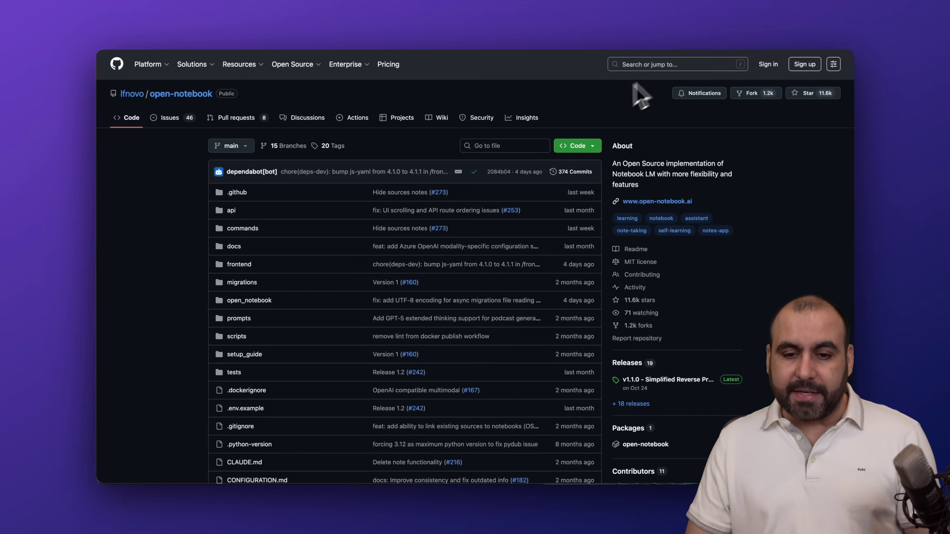
pyautogui.click(578, 146)
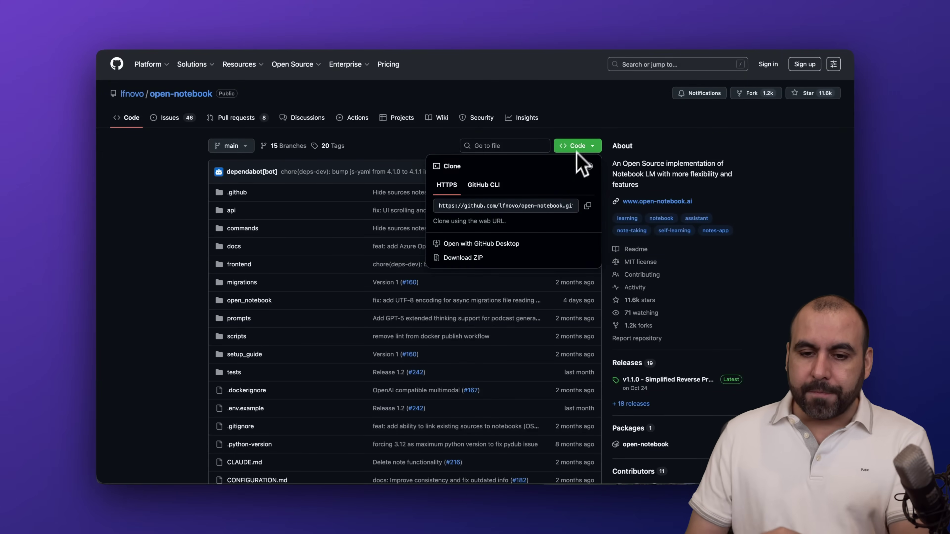
pyautogui.click(588, 206)
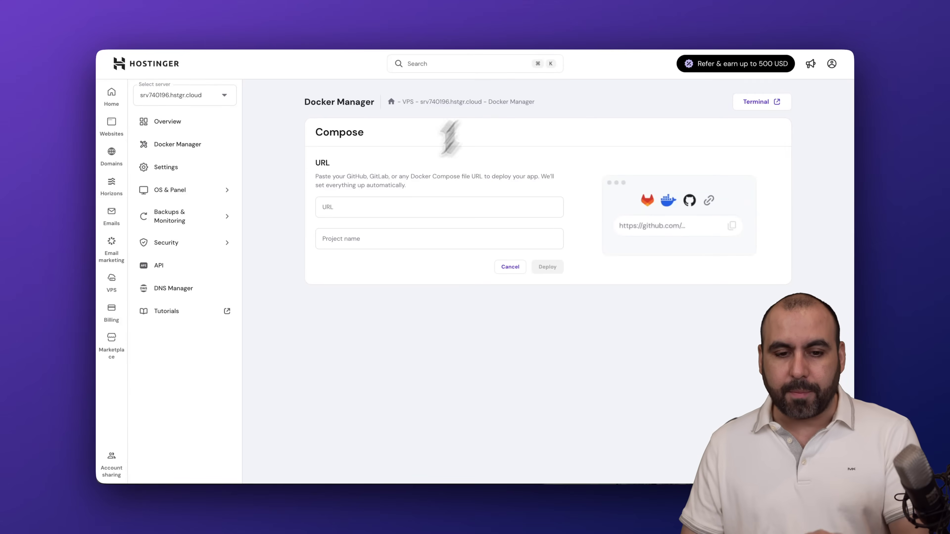
# Paste the repository URL and remove '.git' so the project is named open-notebook
pyautogui.click(381, 209)
pyautogui.press('super+v')
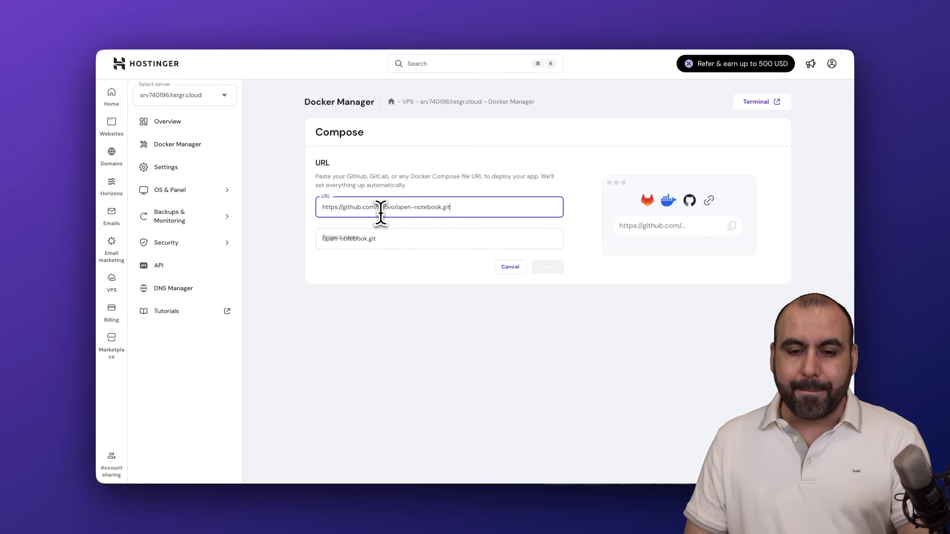
pyautogui.moveTo(367, 238); pyautogui.dragTo(409, 240)
pyautogui.press('BackSpace')
# Deploy the project, confirm its container is running, and bring up the Open Notebook app
pyautogui.click(556, 267)
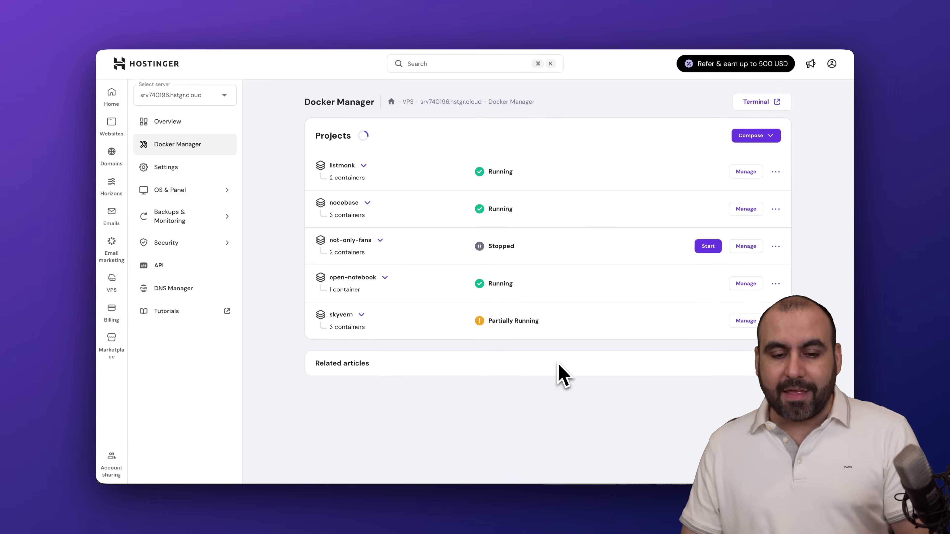
pyautogui.click(384, 278)
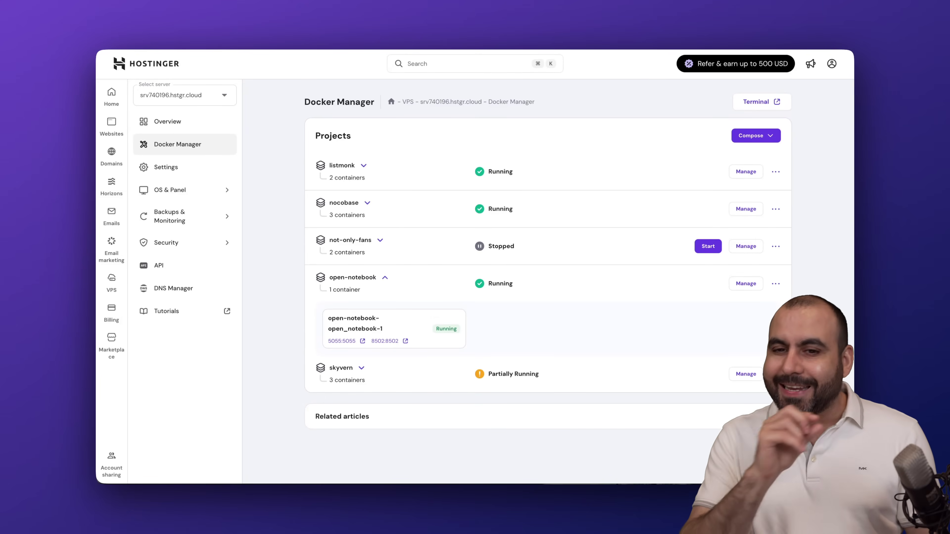
pyautogui.click(666, 36)
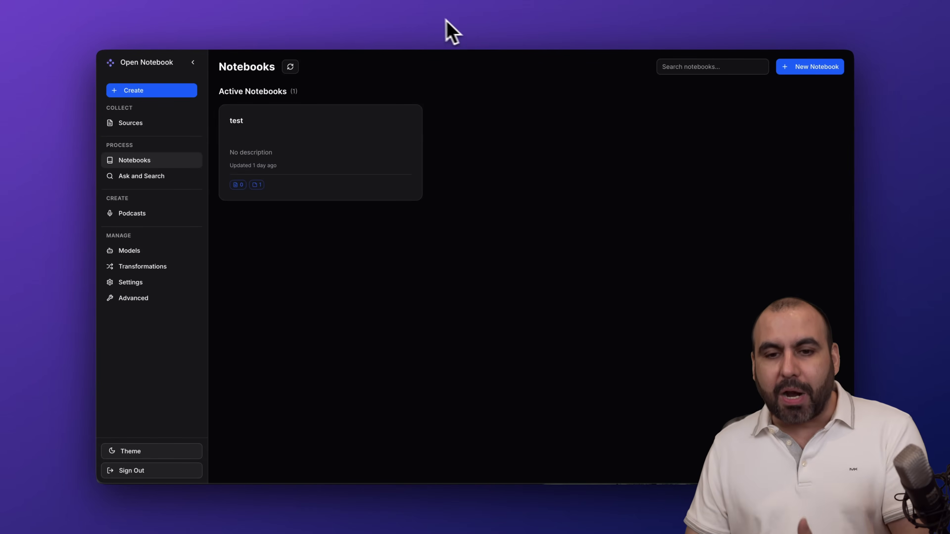
# Return to Hostinger's Docker Manager showing open-notebook on ports 5055 and 8502
pyautogui.click(483, 22)
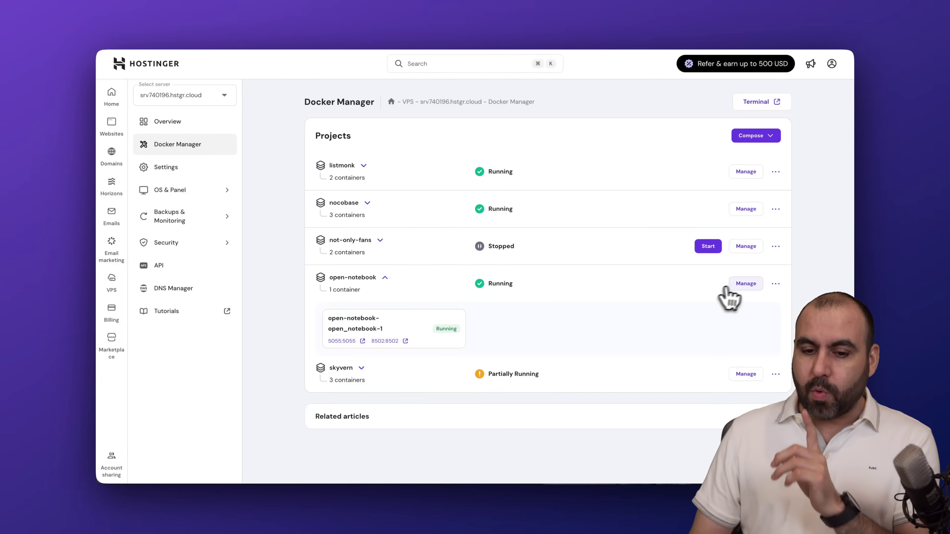
# Review the open-notebook YAML, highlighting the config and OPENAI_API_KEY value, then return to the app
pyautogui.click(737, 286)
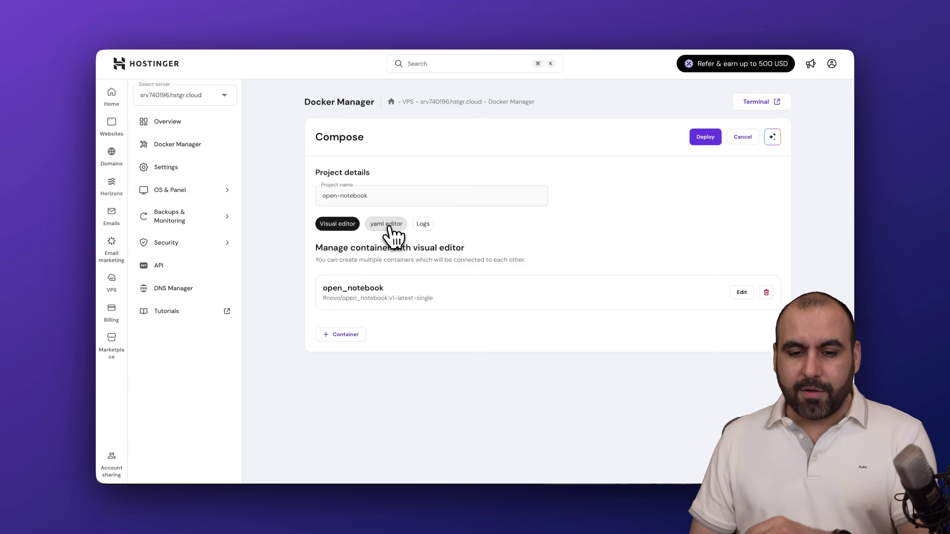
pyautogui.click(388, 226)
pyautogui.scroll(-4, 510, 276)
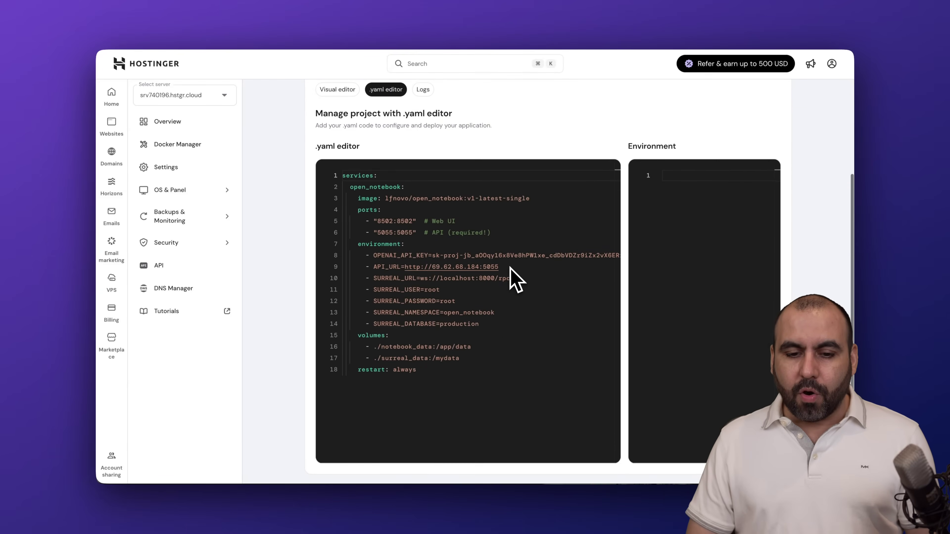
pyautogui.moveTo(342, 175); pyautogui.dragTo(447, 377)
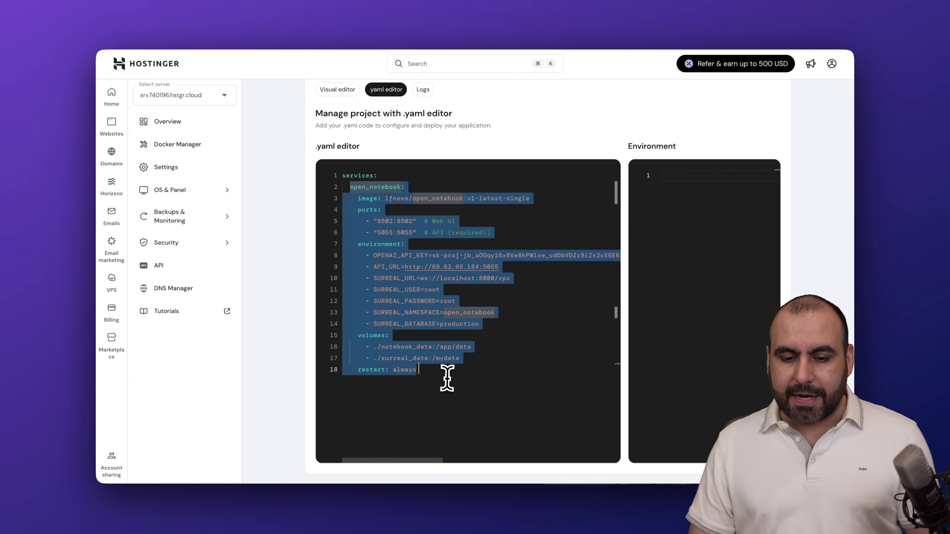
pyautogui.click(447, 378)
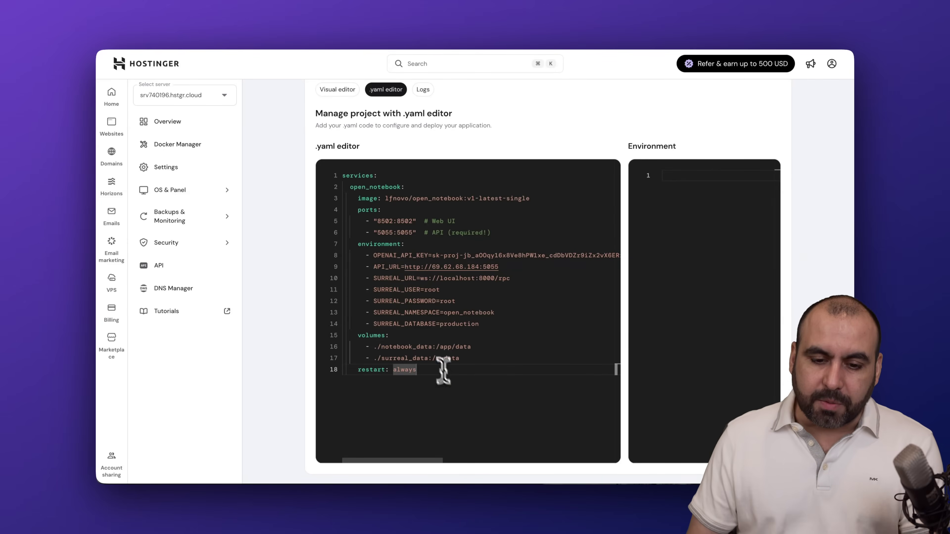
pyautogui.moveTo(373, 256); pyautogui.dragTo(535, 256)
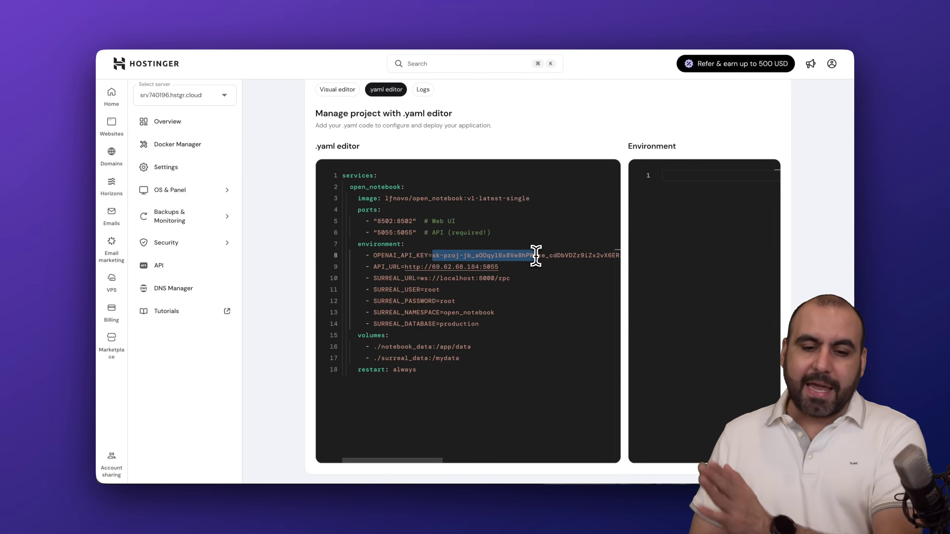
pyautogui.click(538, 283)
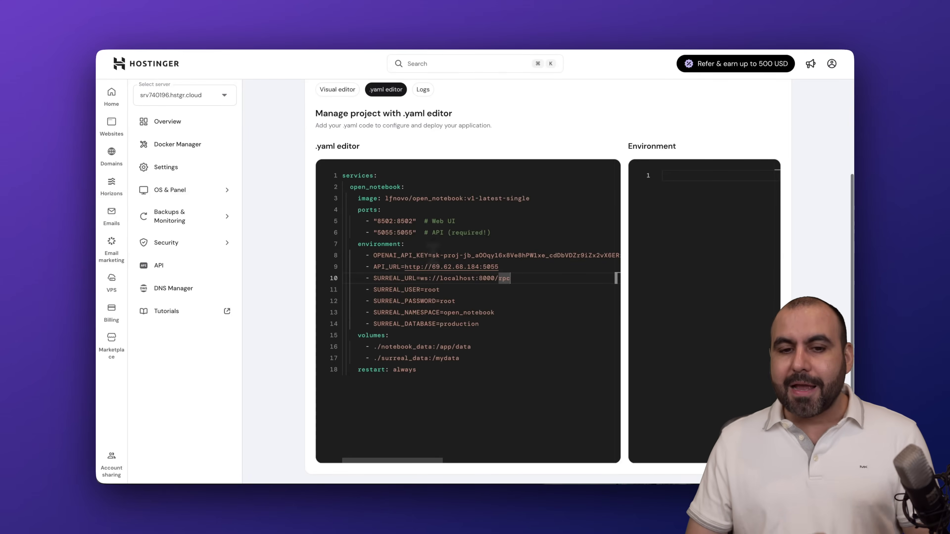
pyautogui.click(650, 30)
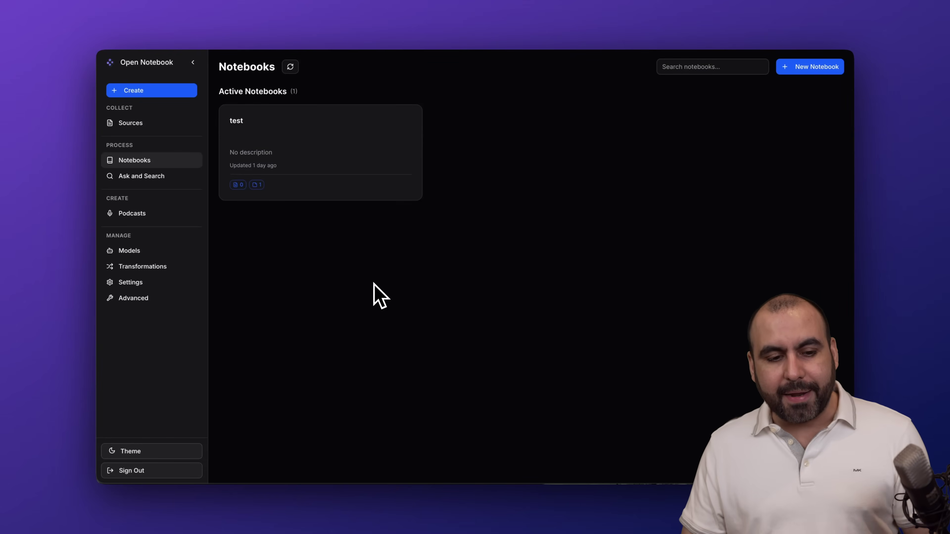
# Open Models in Open Notebook and list all 14 providers, with only OpenAI configured
pyautogui.click(167, 262)
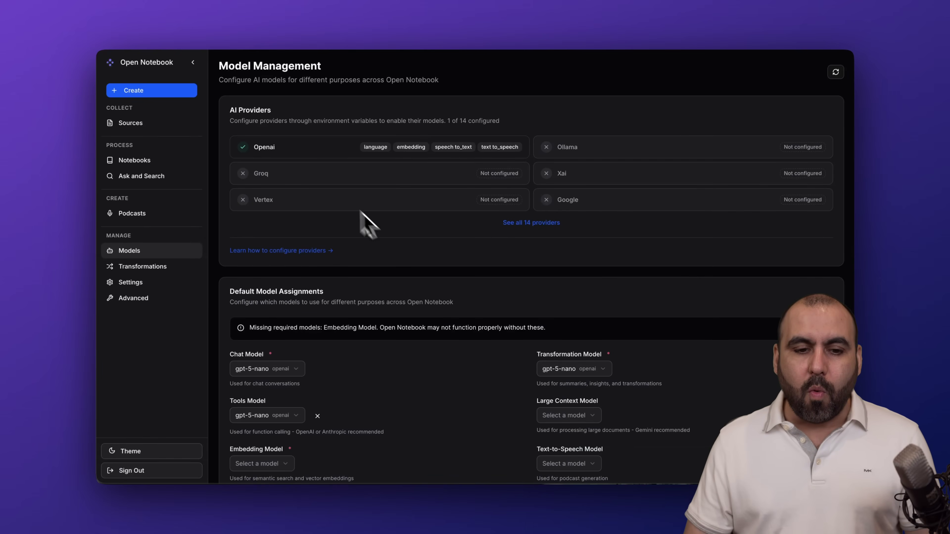
pyautogui.click(524, 222)
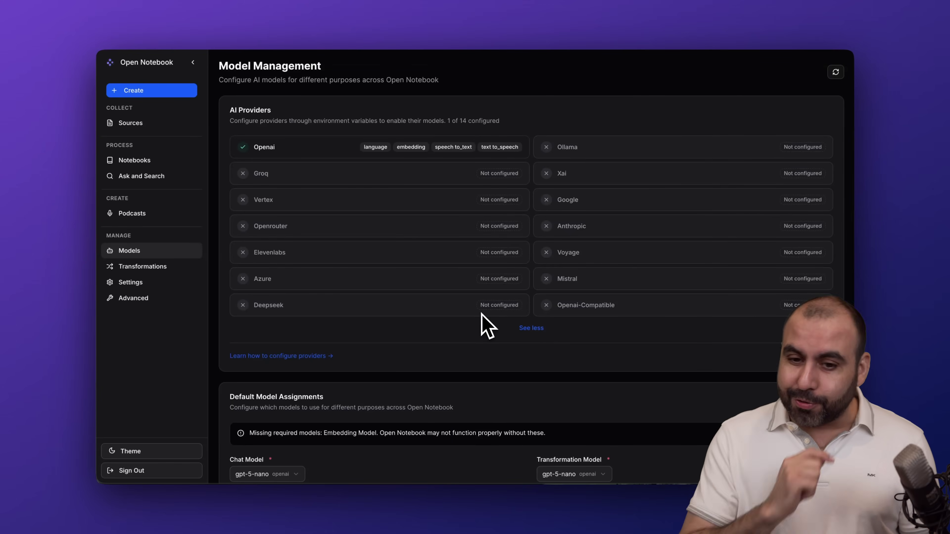
pyautogui.scroll(-10, 531, 269)
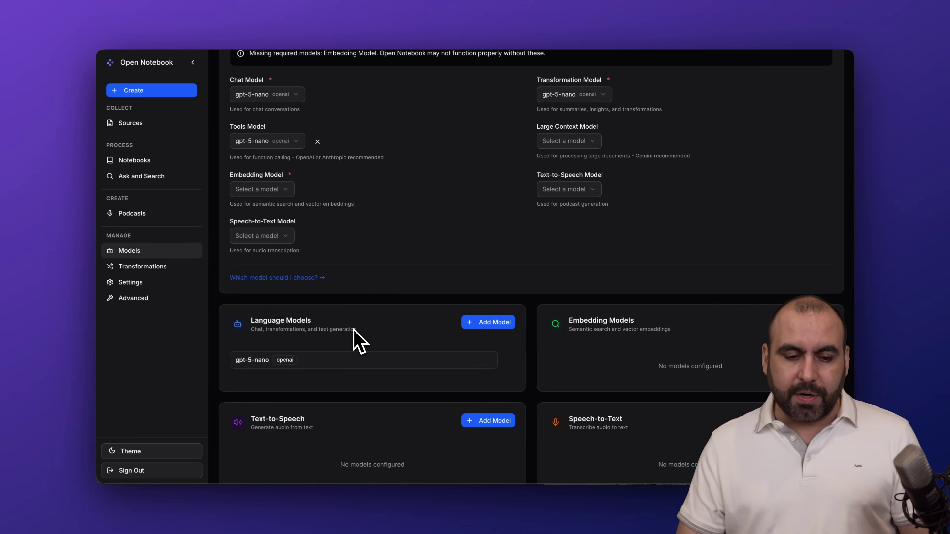
pyautogui.scroll(-1, 299, 348)
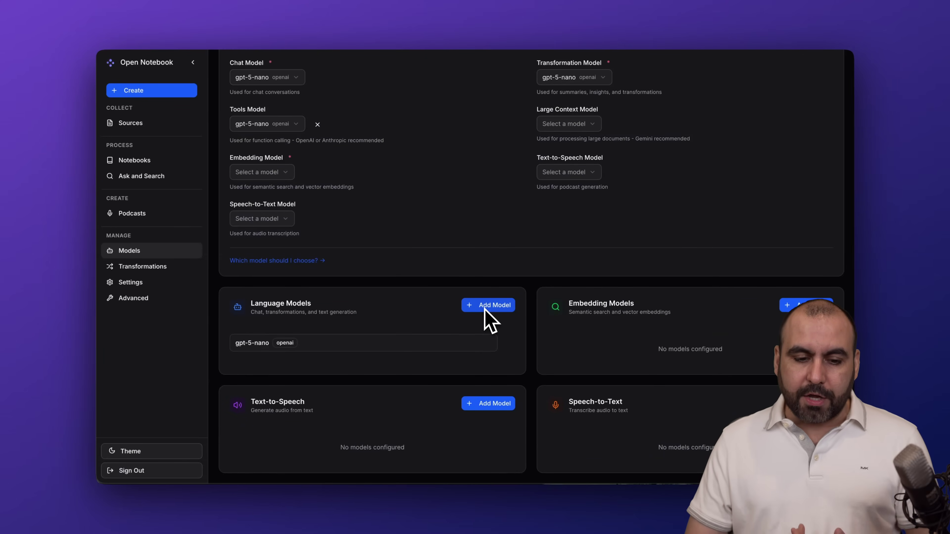
pyautogui.moveTo(265, 350)
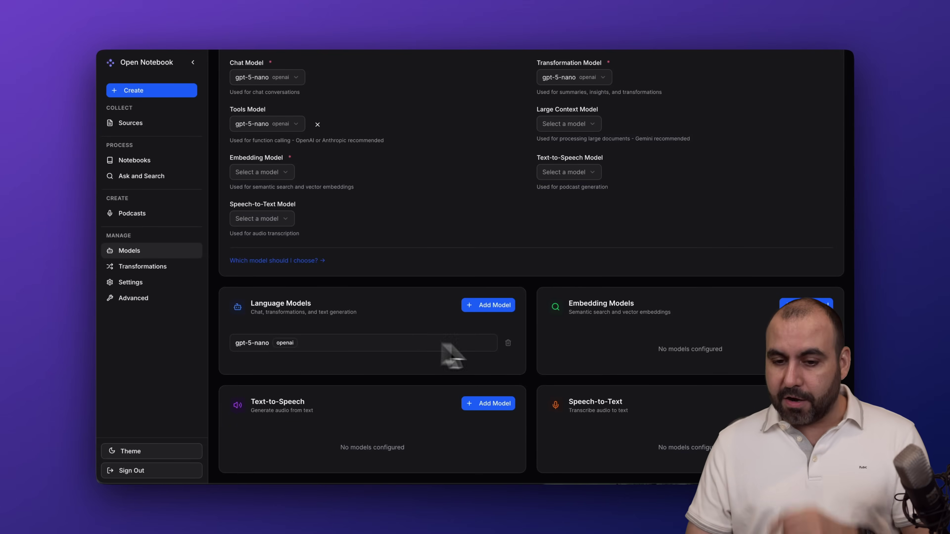
pyautogui.click(804, 305)
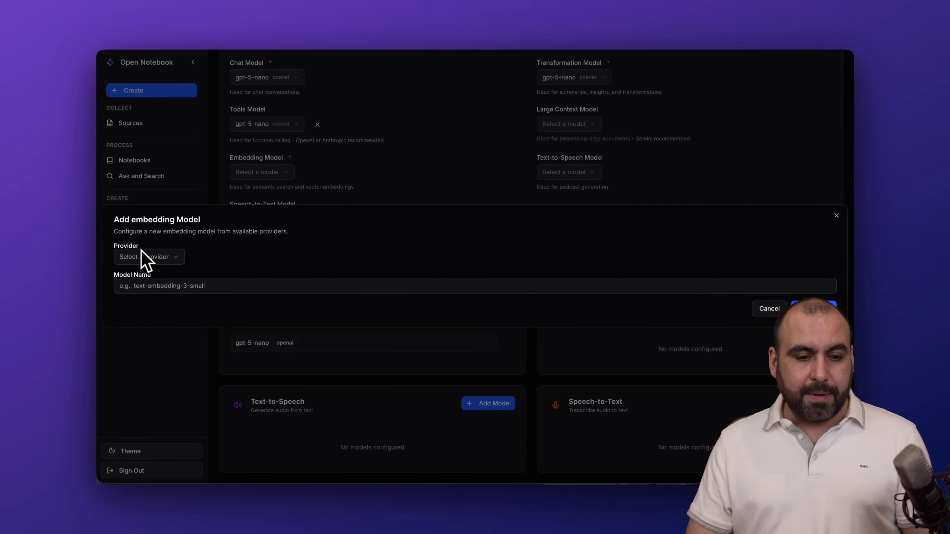
pyautogui.click(148, 257)
pyautogui.click(153, 273)
pyautogui.click(186, 286)
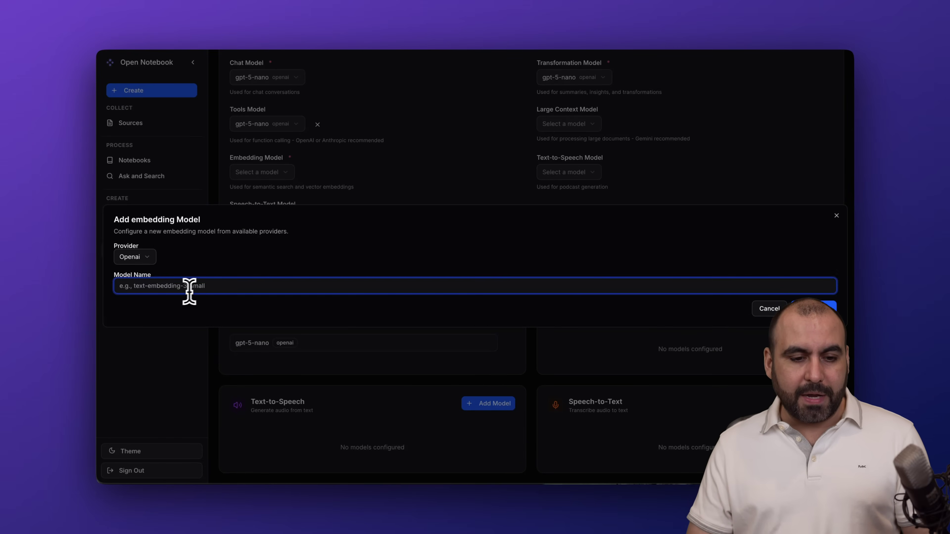
pyautogui.click(769, 309)
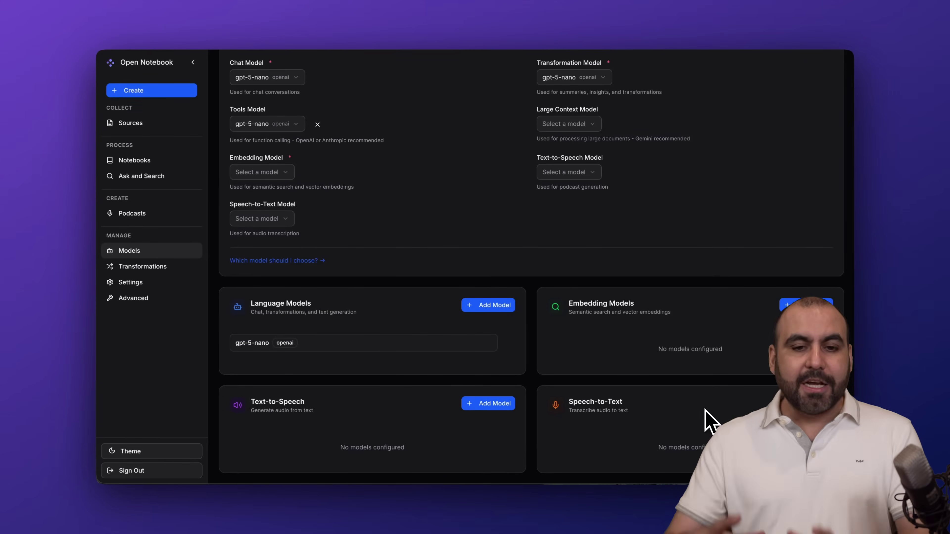
pyautogui.scroll(3, 707, 412)
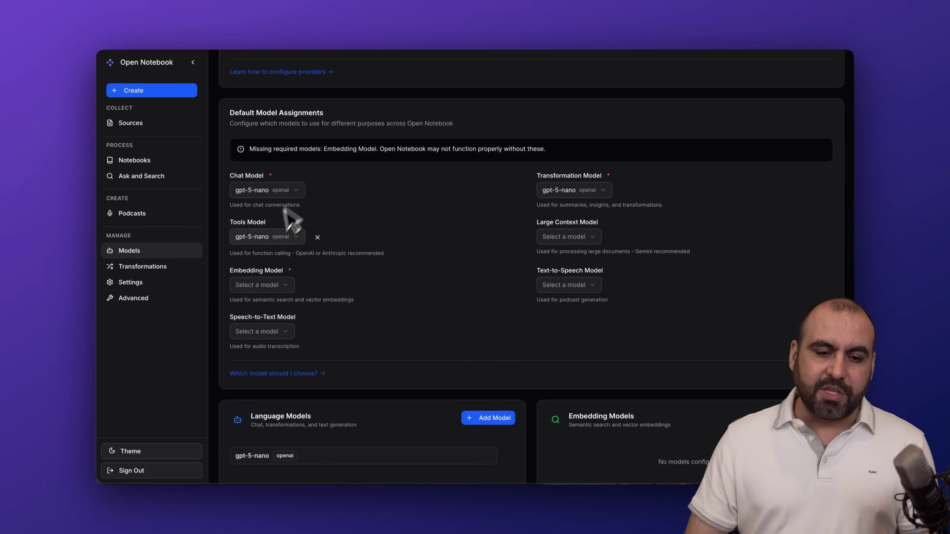
pyautogui.scroll(8, 377, 262)
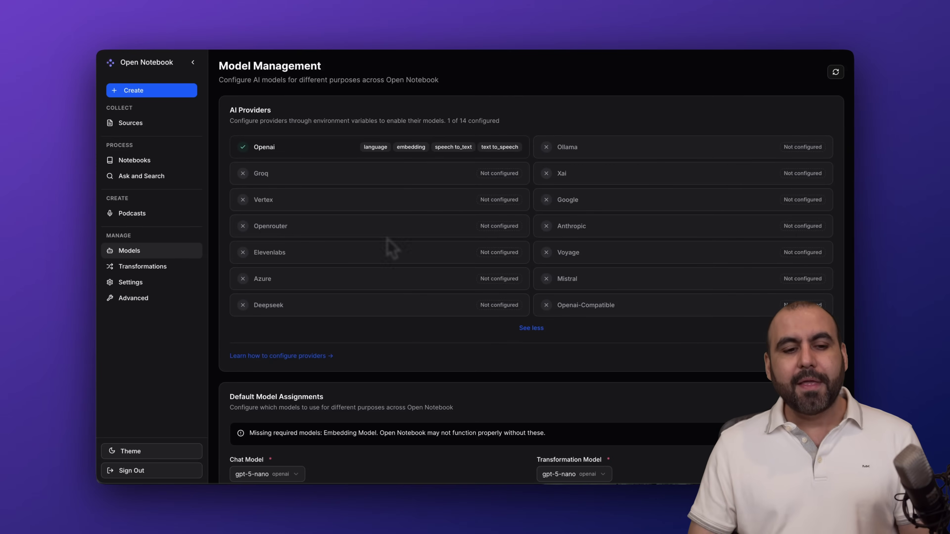
# Look through the Settings and Advanced pages, then return to the Notebooks list showing test
pyautogui.click(161, 285)
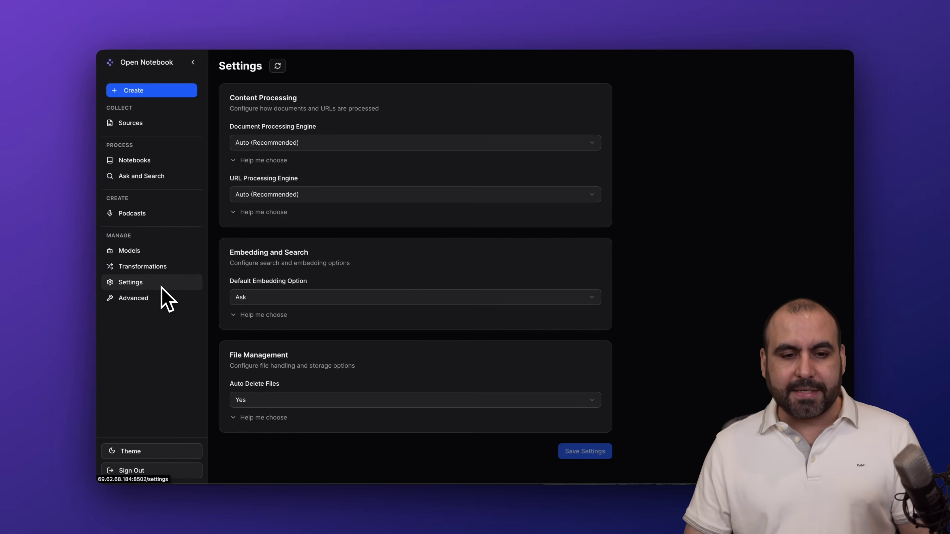
pyautogui.click(170, 301)
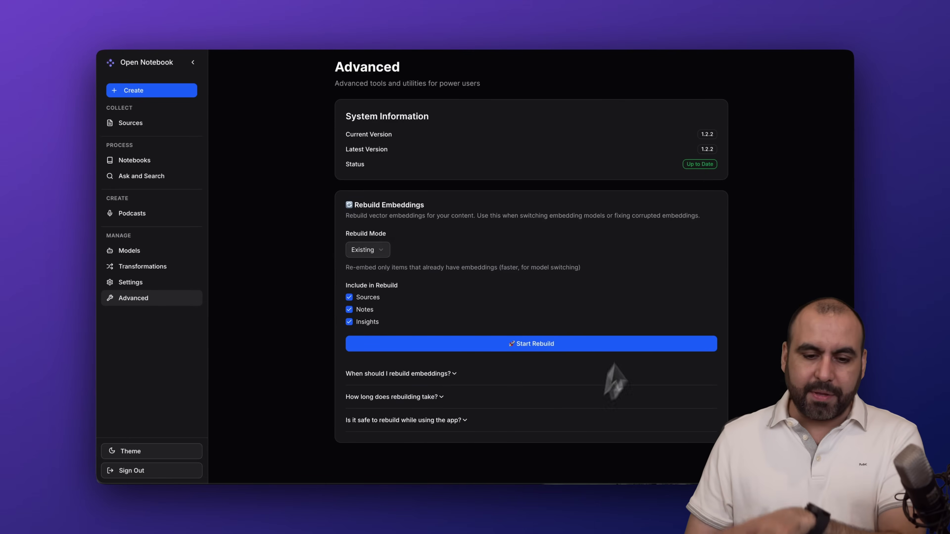
pyautogui.click(146, 164)
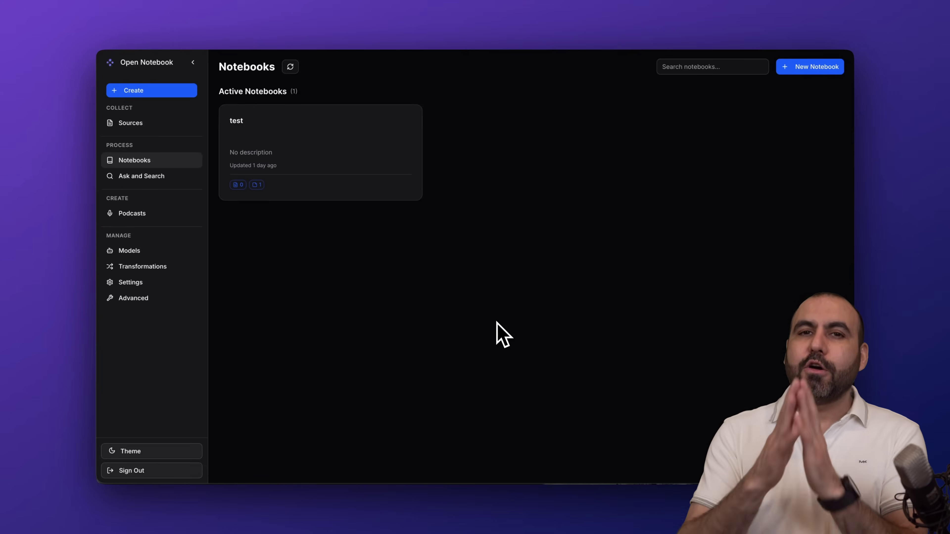
# Create a new notebook named 'test2' and open it
pyautogui.click(792, 67)
pyautogui.write('te')
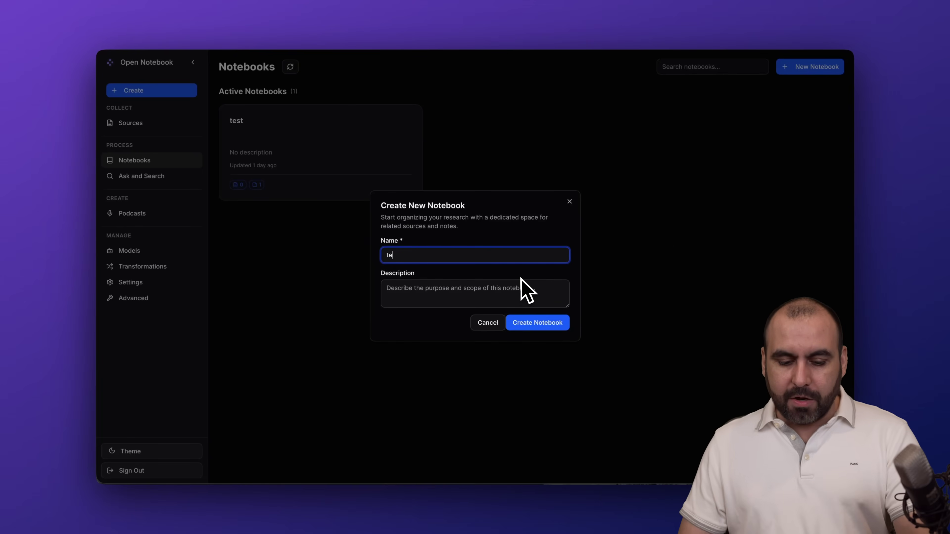
pyautogui.write('st2')
pyautogui.click(547, 323)
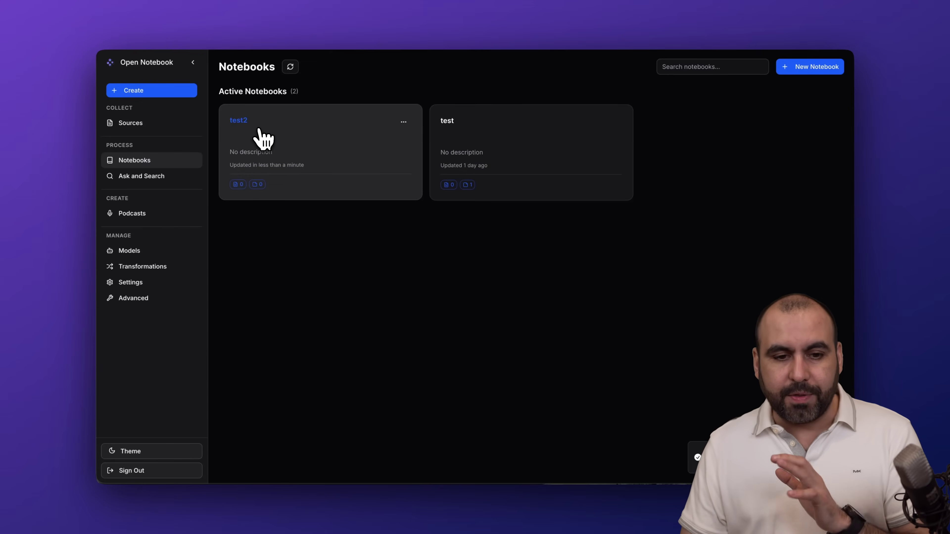
pyautogui.click(264, 138)
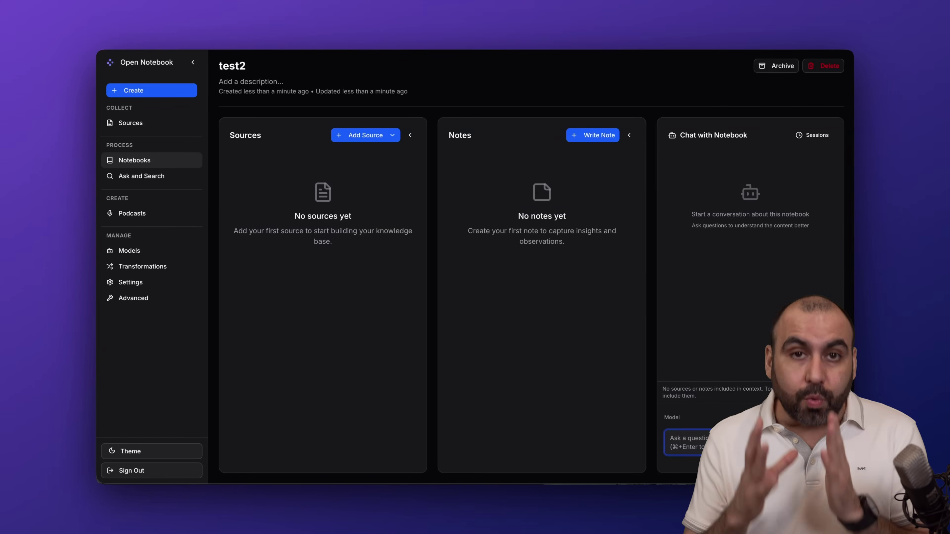
# Glance at the add-source options, then open a new note and discard it unsaved
pyautogui.click(388, 139)
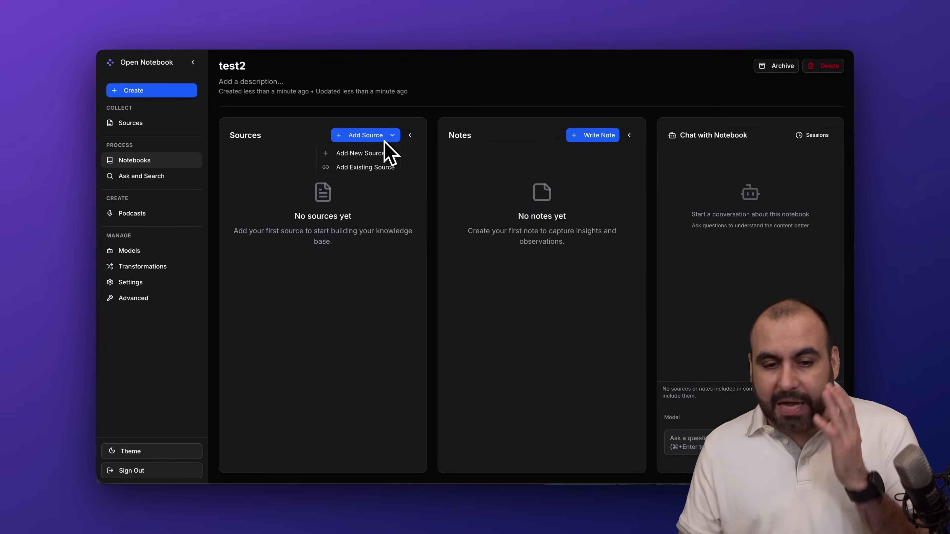
pyautogui.click(311, 236)
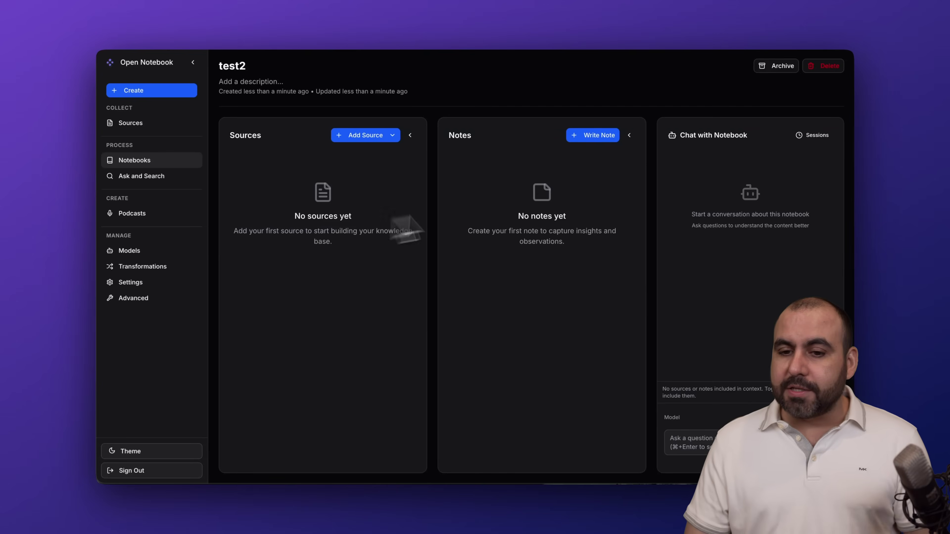
pyautogui.click(583, 140)
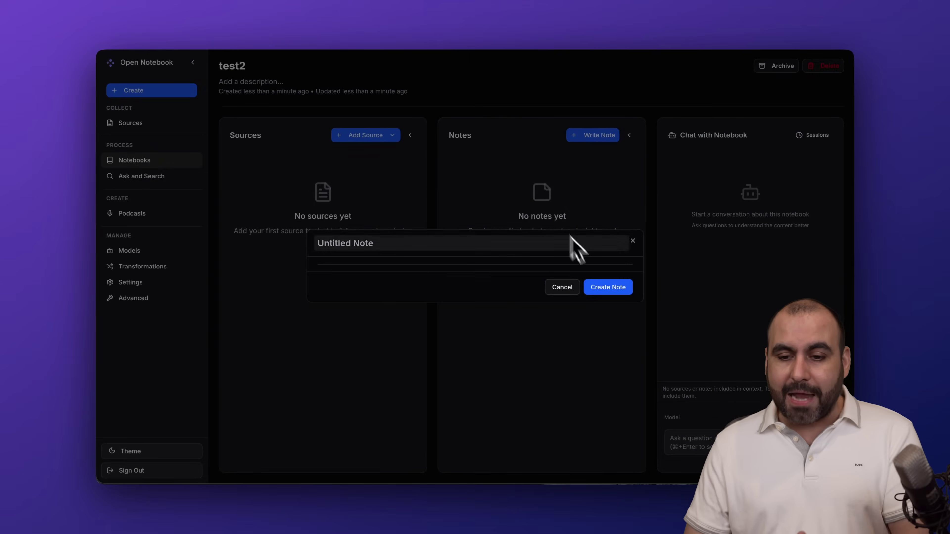
pyautogui.click(632, 149)
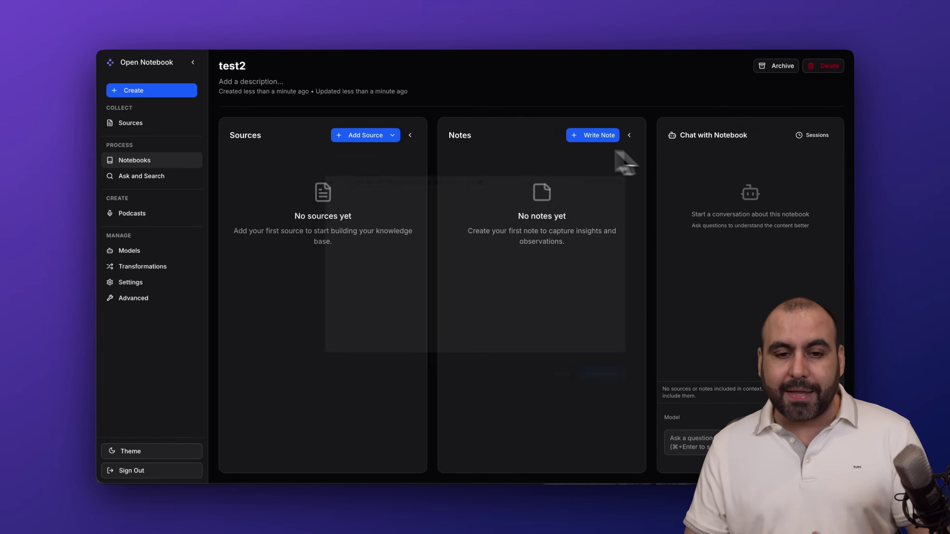
# Browse the Add New Source Upload, Text and Link options without adding anything, then start a new note
pyautogui.click(373, 136)
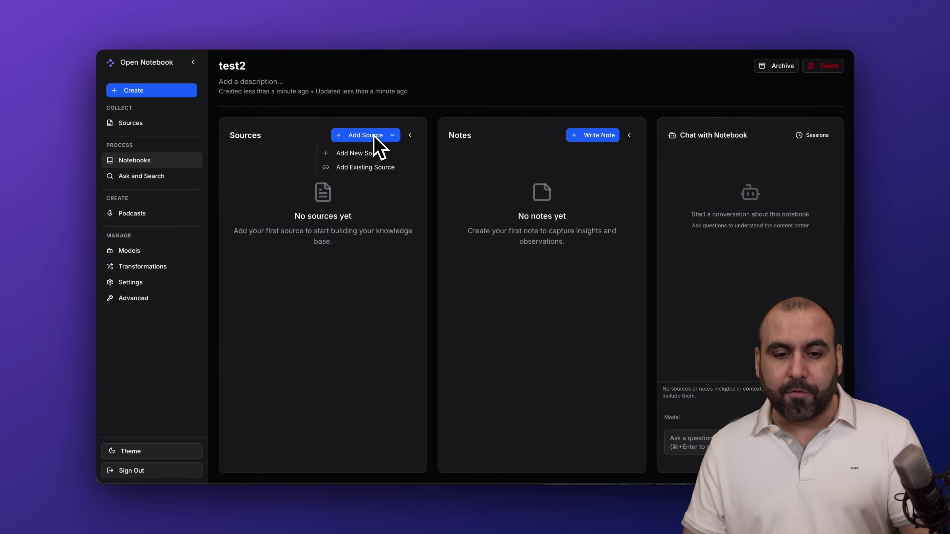
pyautogui.click(372, 156)
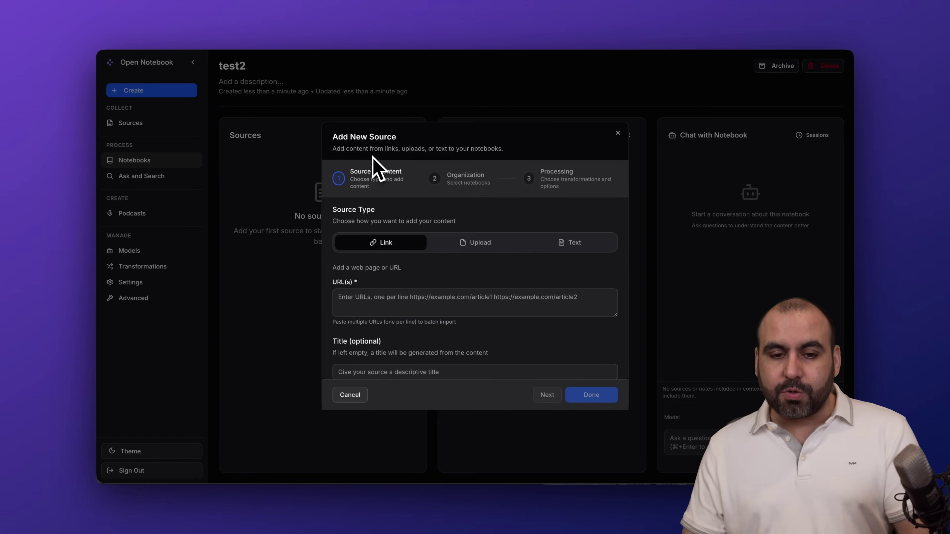
pyautogui.click(485, 245)
pyautogui.click(570, 246)
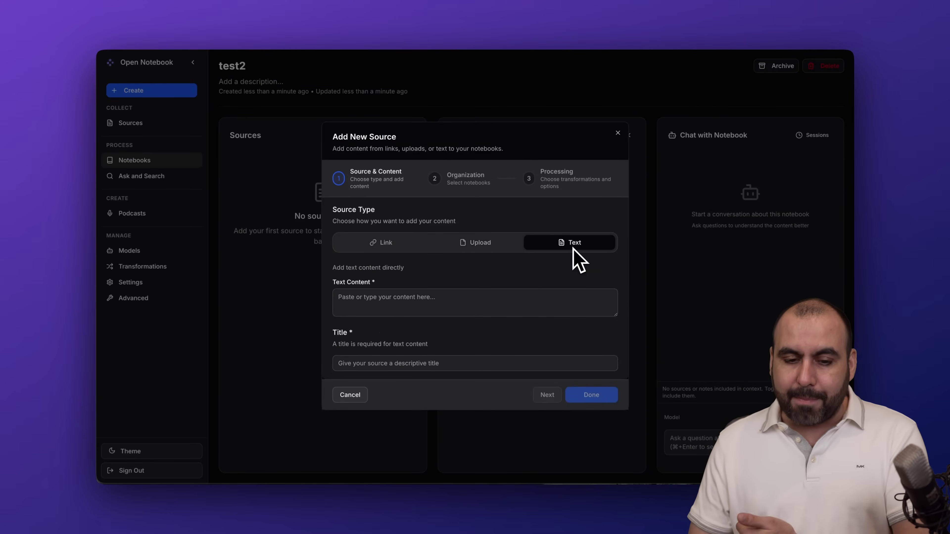
pyautogui.click(407, 245)
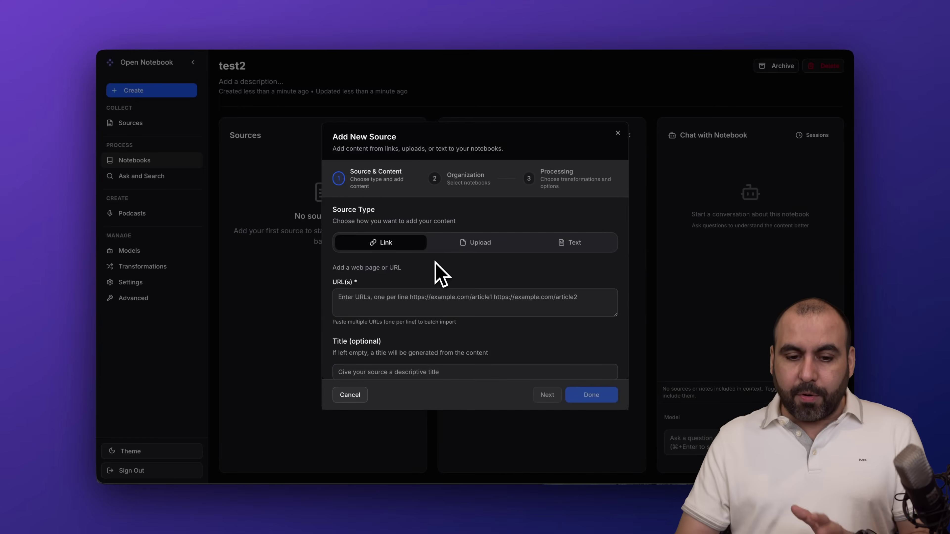
pyautogui.scroll(-1, 439, 271)
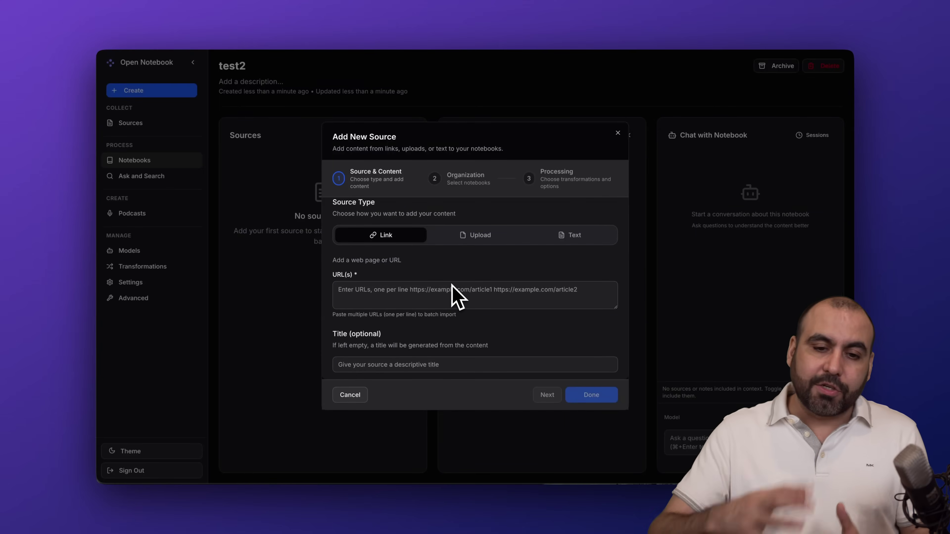
pyautogui.press('Escape')
pyautogui.click(590, 139)
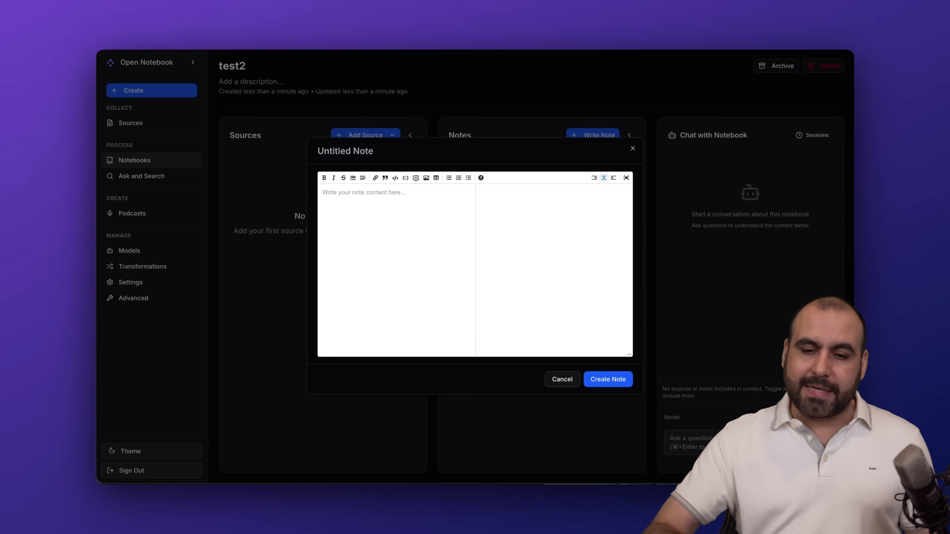
pyautogui.click(632, 148)
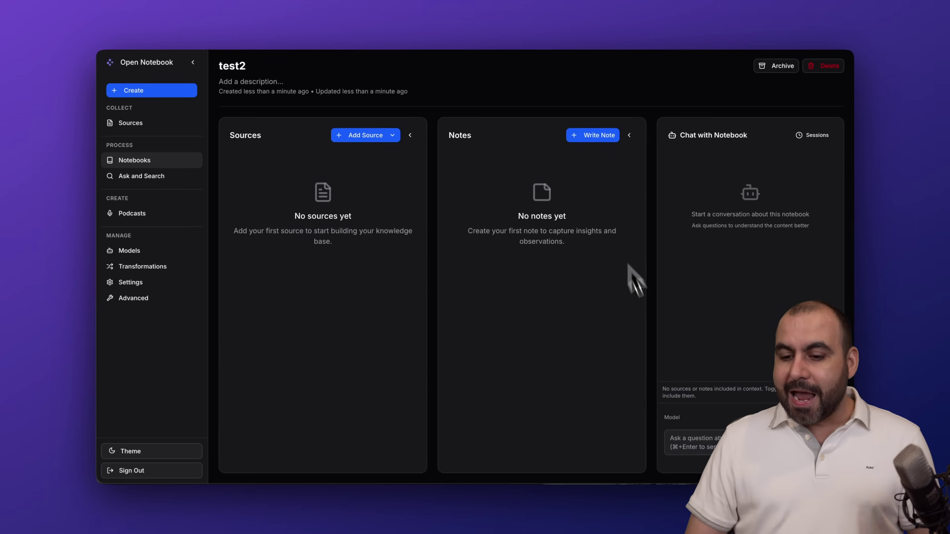
pyautogui.click(719, 433)
pyautogui.click(745, 417)
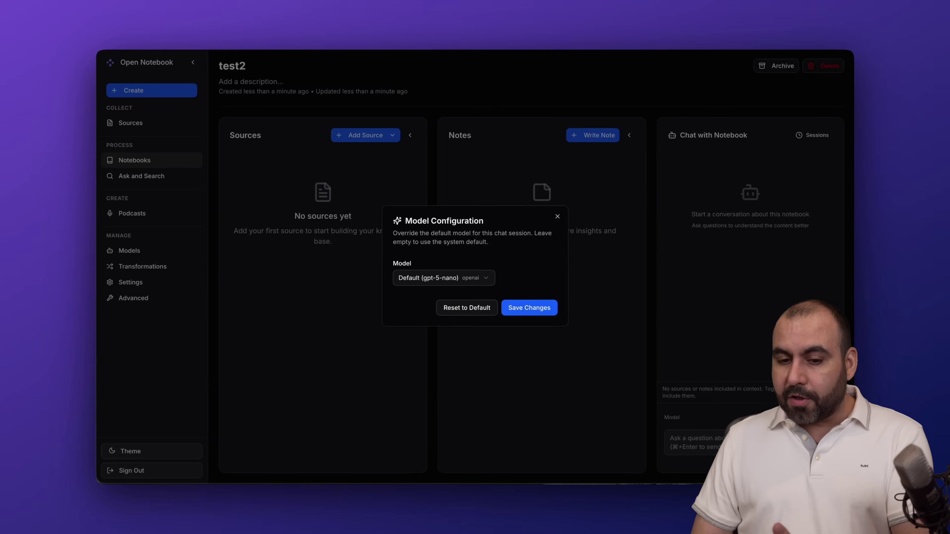
pyautogui.click(479, 278)
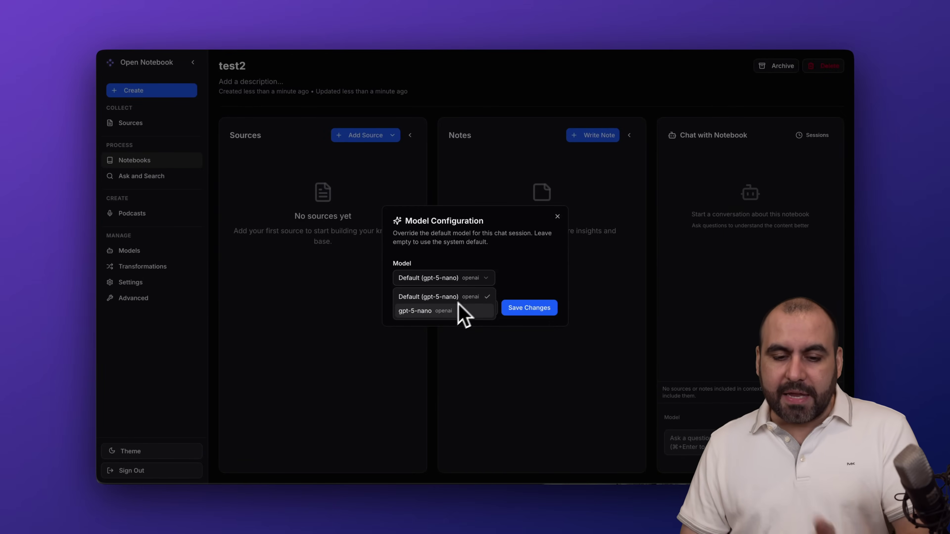
pyautogui.click(445, 313)
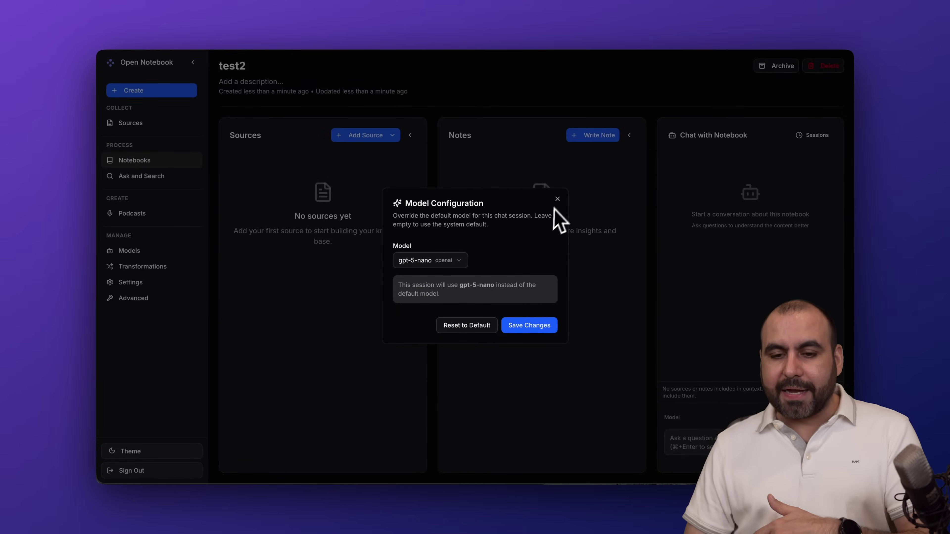
pyautogui.click(557, 199)
pyautogui.click(703, 439)
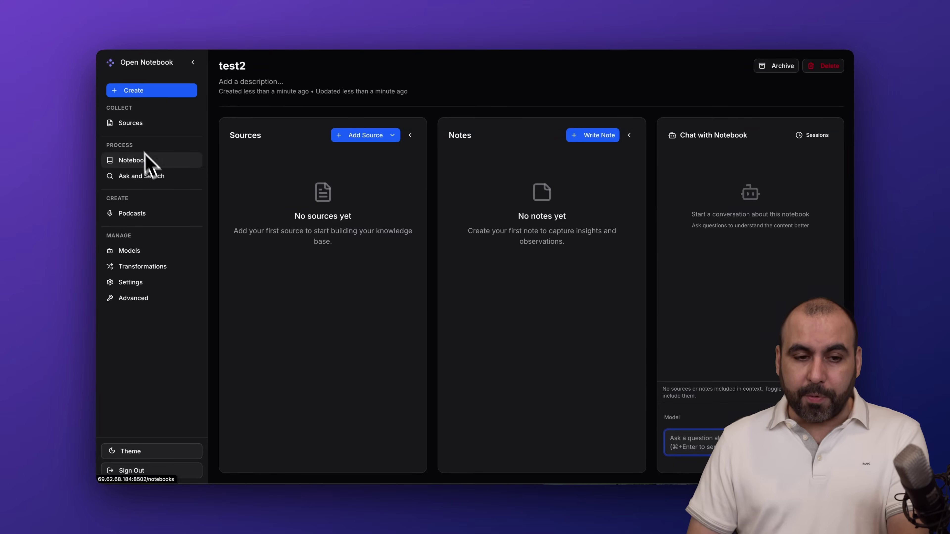
# Browse the Sources, Ask and Search, and Podcasts pages and the Create menu, ending on Notebooks
pyautogui.click(133, 126)
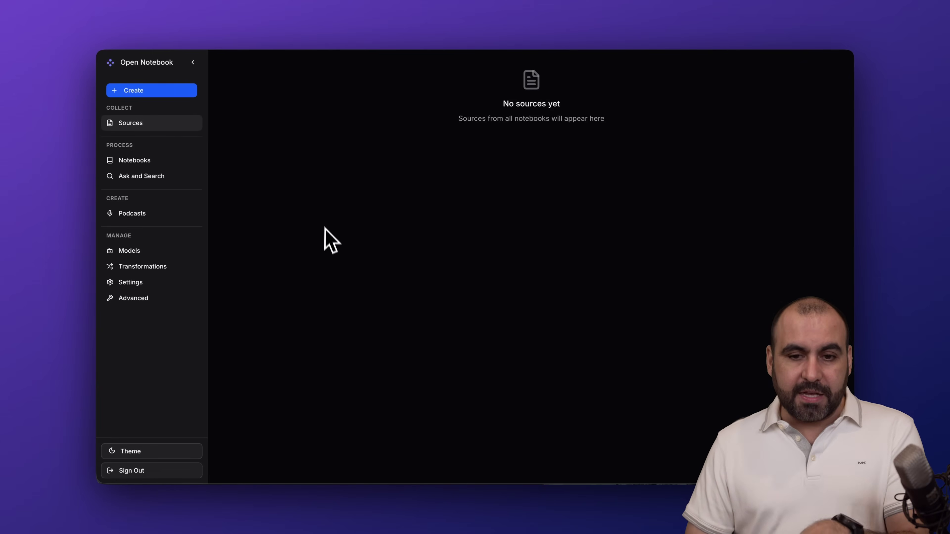
pyautogui.click(152, 180)
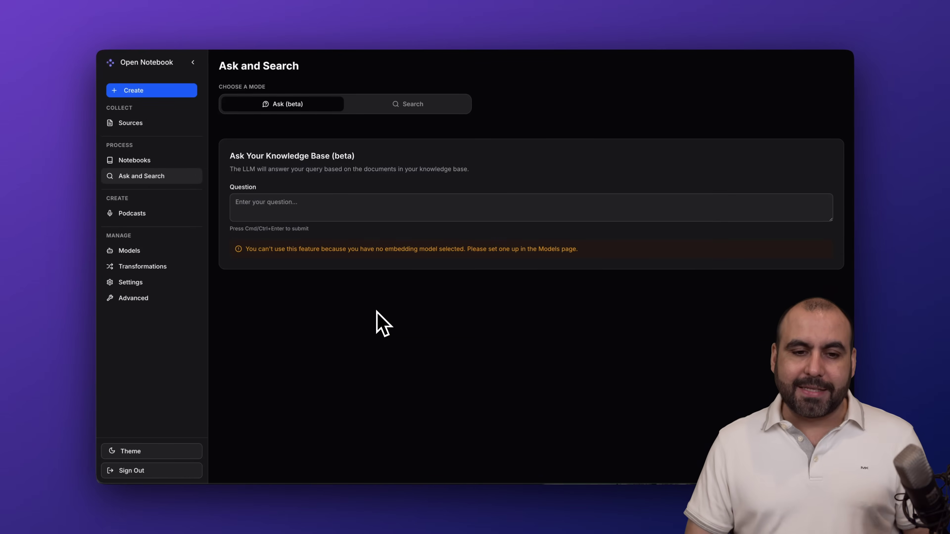
pyautogui.click(160, 218)
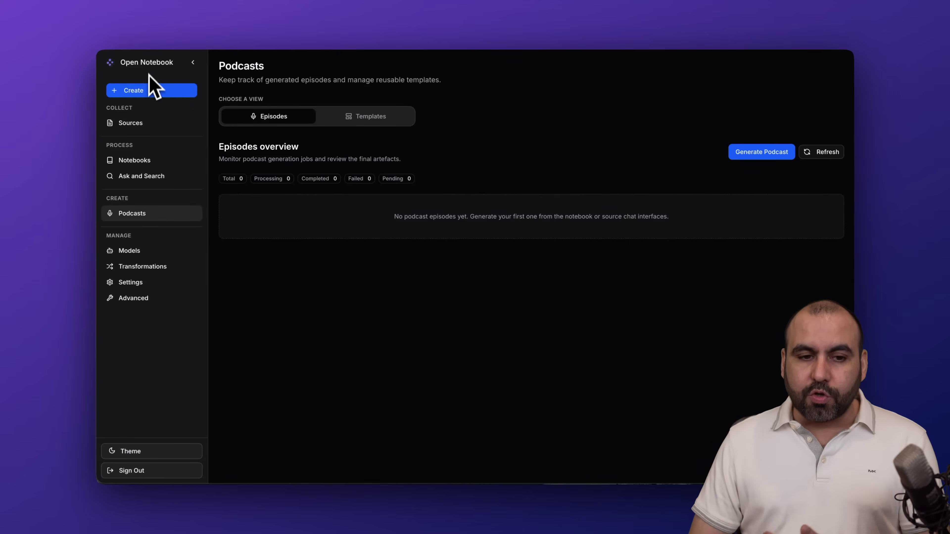
pyautogui.click(159, 95)
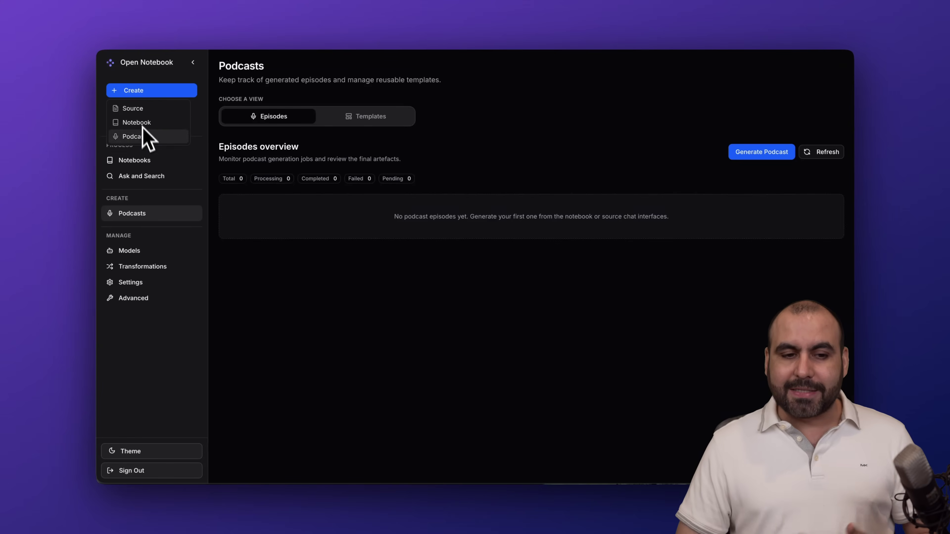
pyautogui.click(159, 170)
# Open the test notebook and scroll through its chat answer about GPT-5 Nano
pyautogui.click(159, 160)
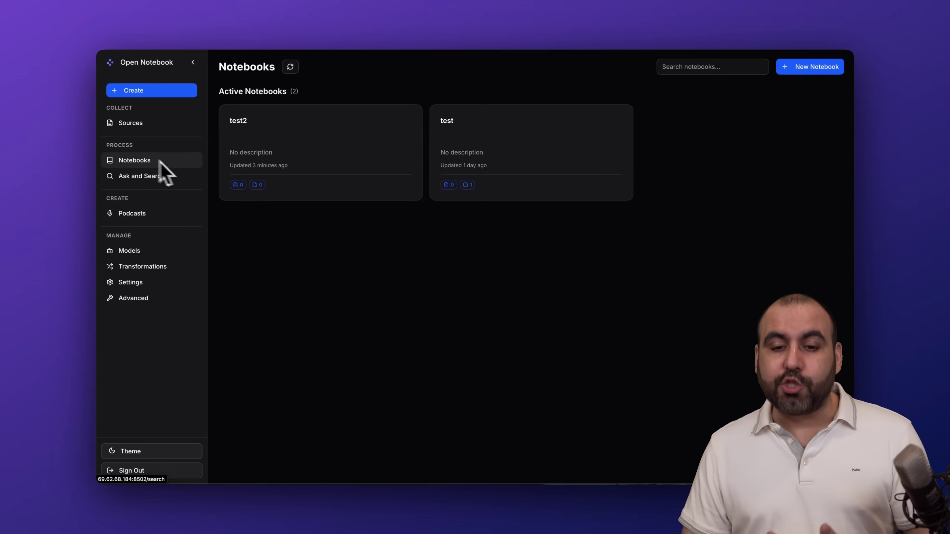
pyautogui.click(464, 131)
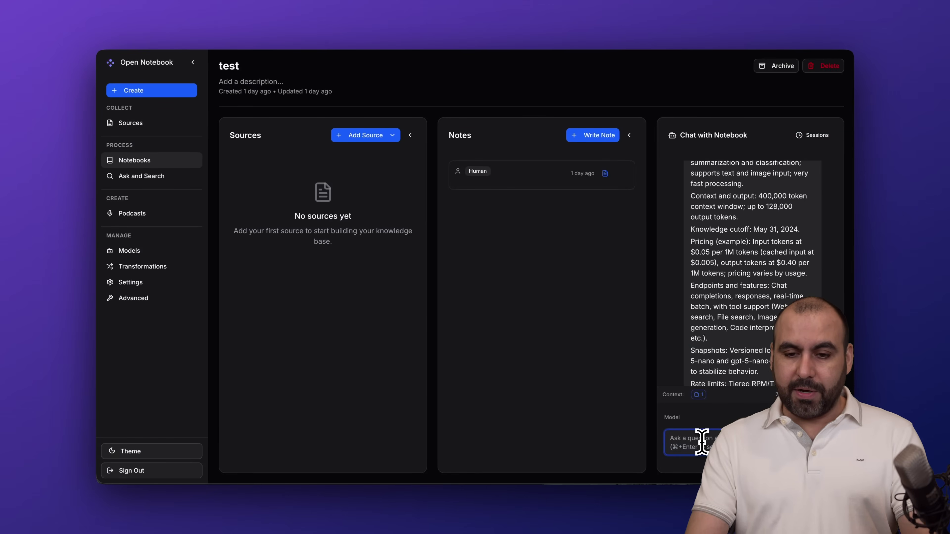
pyautogui.scroll(10, 740, 328)
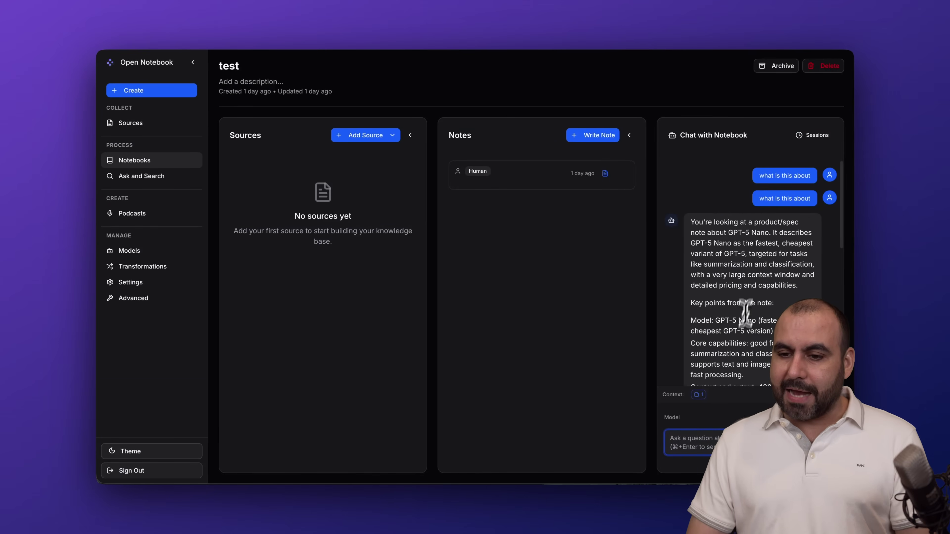
pyautogui.scroll(-3, 766, 202)
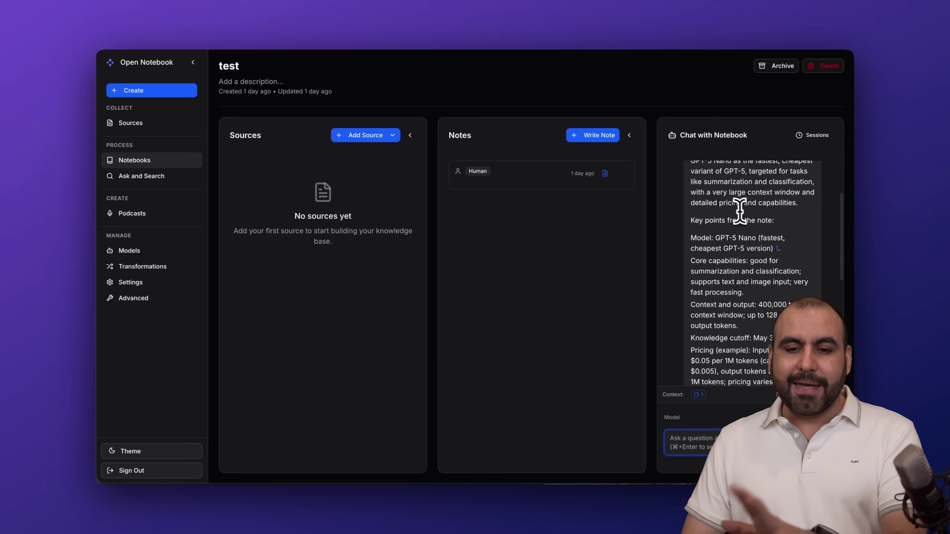
# Read the saved Human note, close it unchanged, and scroll back through the chat
pyautogui.click(532, 182)
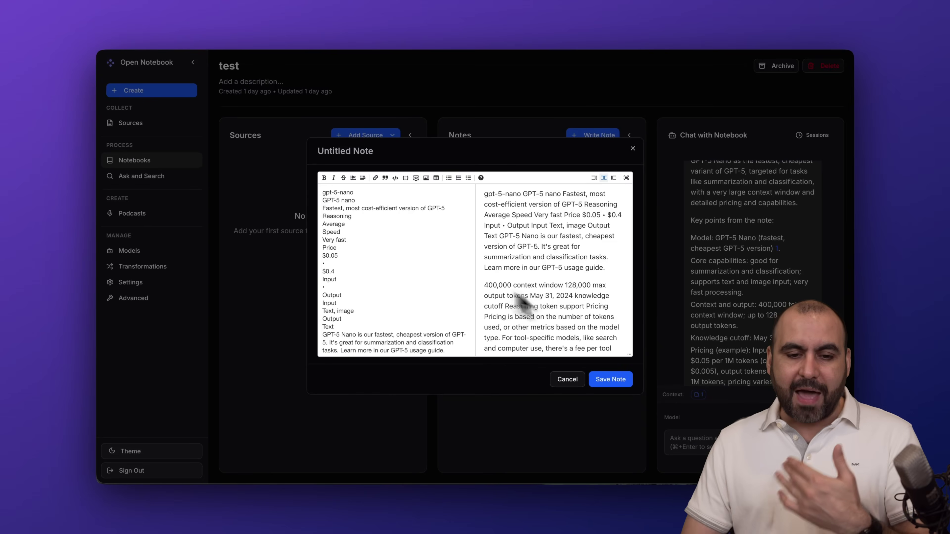
pyautogui.scroll(-15, 430, 261)
pyautogui.scroll(15, 426, 255)
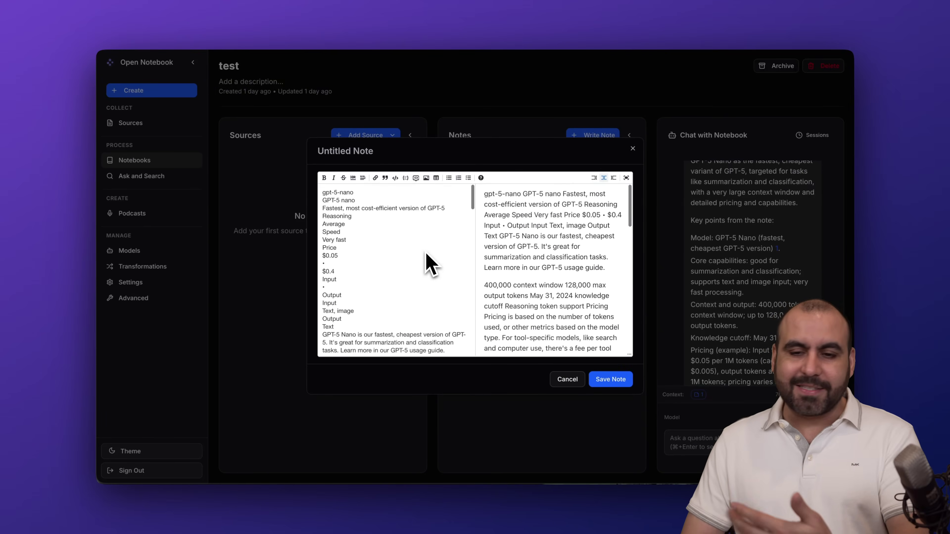
pyautogui.click(632, 149)
pyautogui.scroll(2, 748, 254)
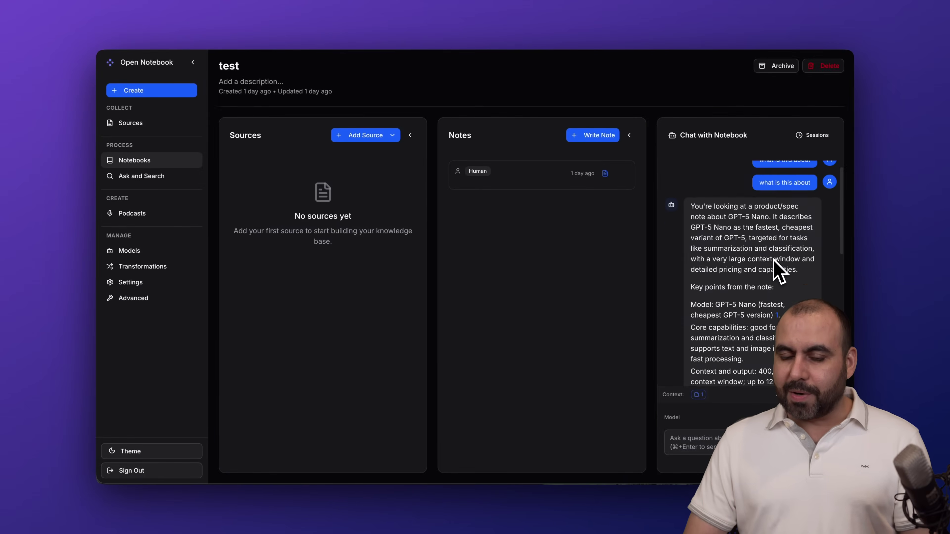
pyautogui.scroll(-3, 773, 269)
pyautogui.scroll(4, 773, 269)
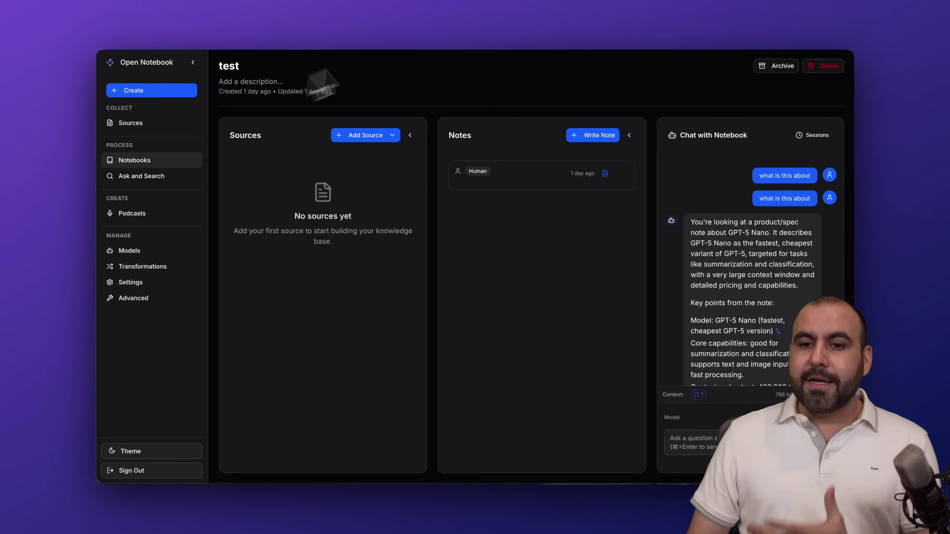
# Inspect the open_notebook container in the Visual editor, including its ./notebook_data:/app/data volume
pyautogui.click(483, 21)
pyautogui.scroll(2, 464, 157)
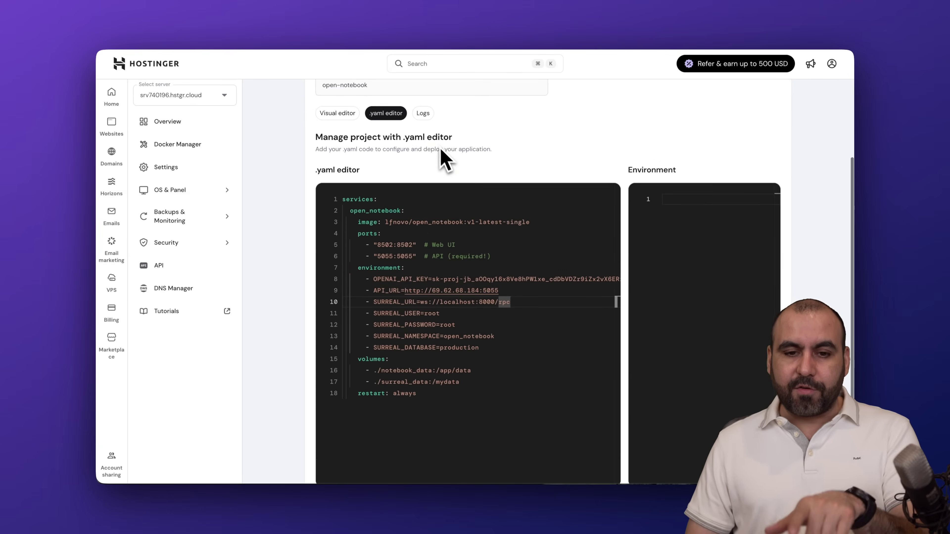
pyautogui.click(343, 135)
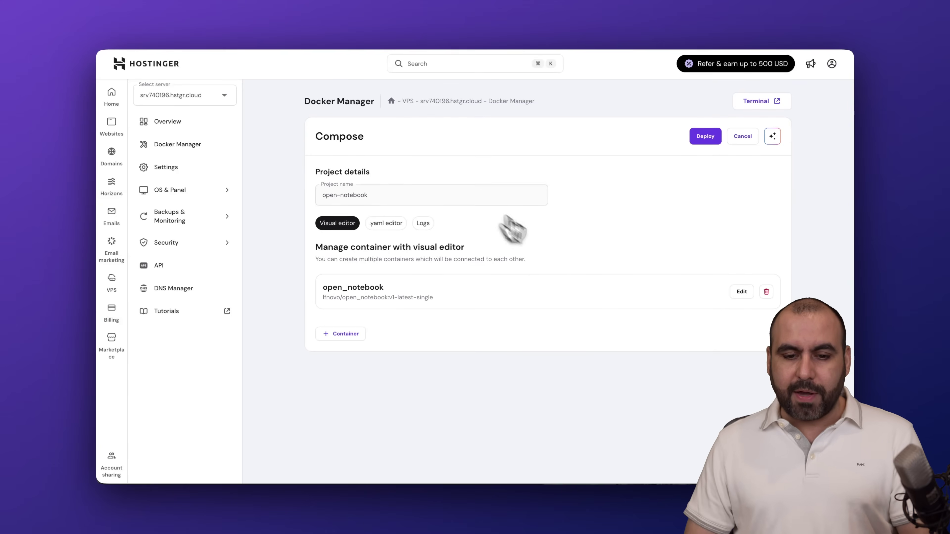
pyautogui.click(742, 293)
pyautogui.scroll(-3, 643, 315)
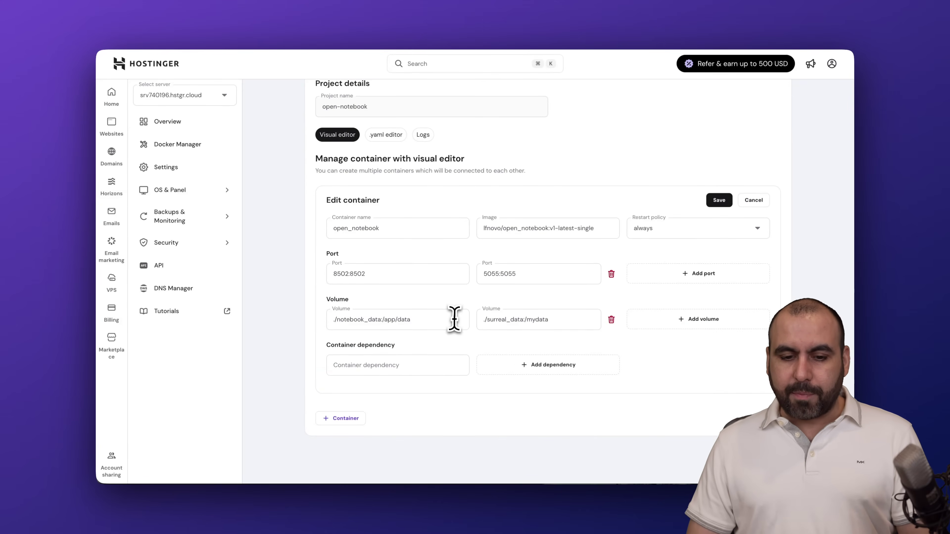
pyautogui.moveTo(452, 317); pyautogui.dragTo(314, 328)
pyautogui.click(314, 328)
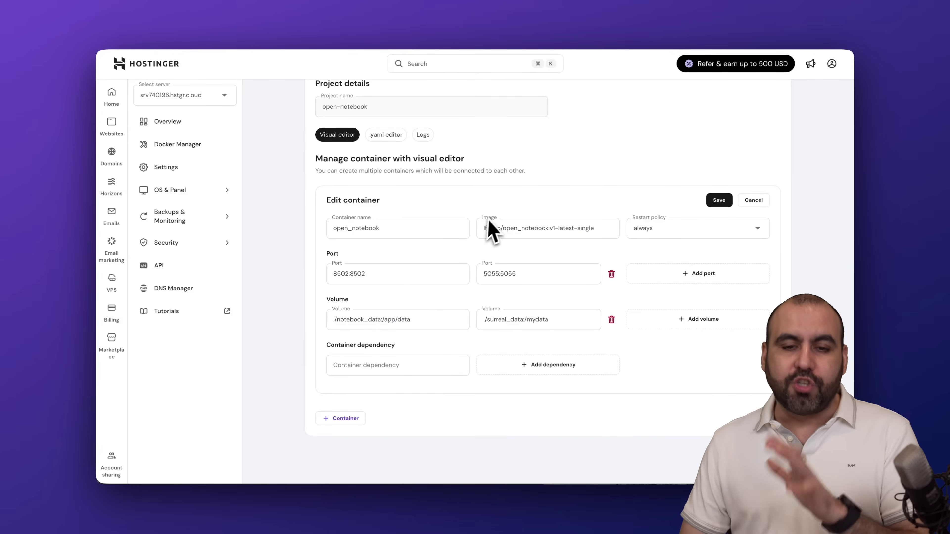
pyautogui.scroll(3, 490, 227)
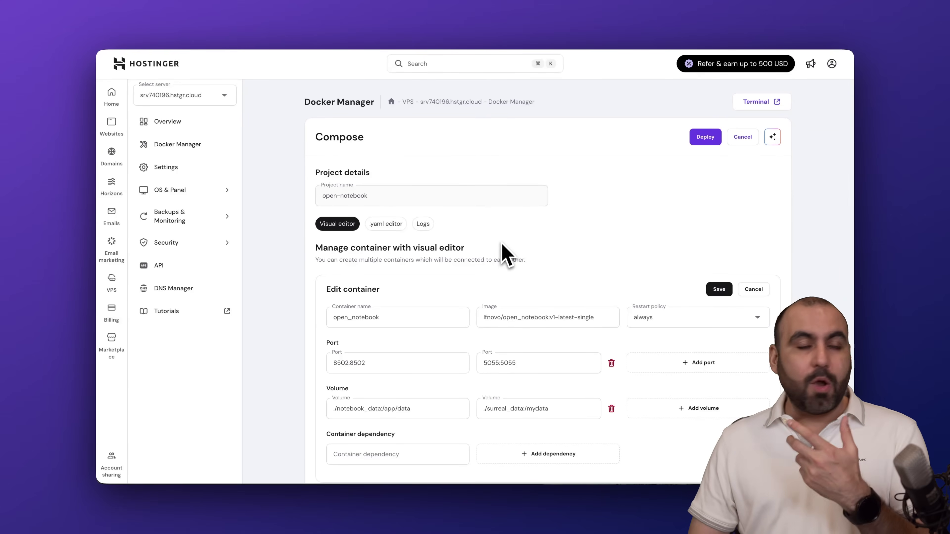
# Review the compose configuration as YAML, then return to the Open Notebook website
pyautogui.click(386, 227)
pyautogui.scroll(-3, 430, 247)
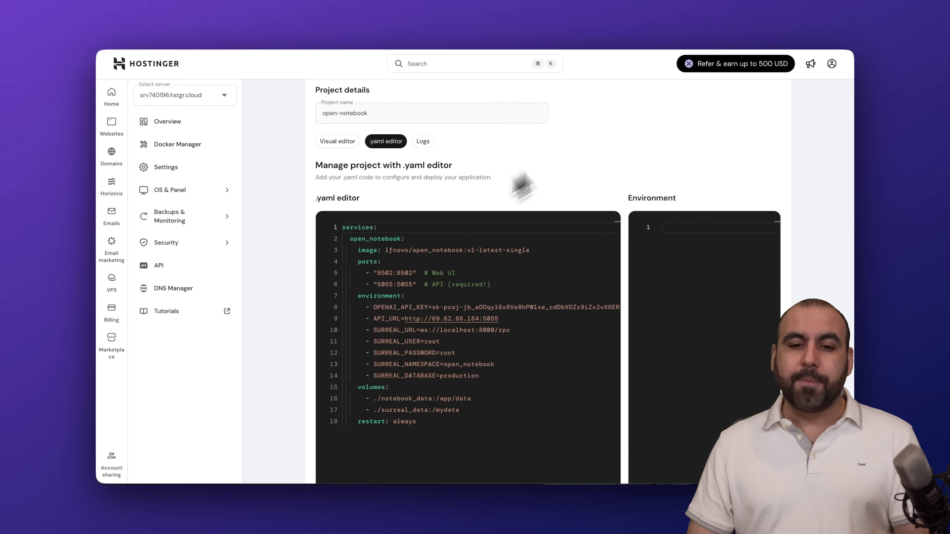
pyautogui.scroll(3, 596, 165)
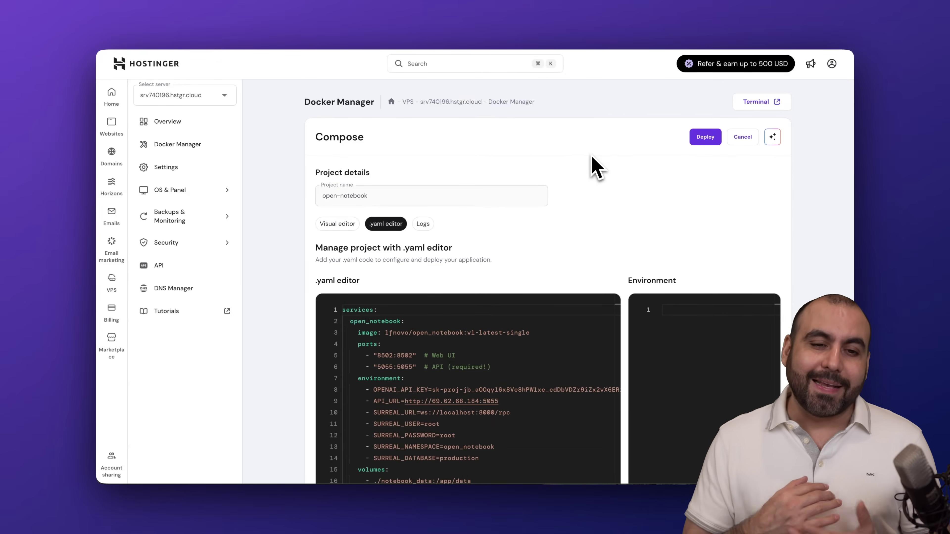
pyautogui.click(400, 24)
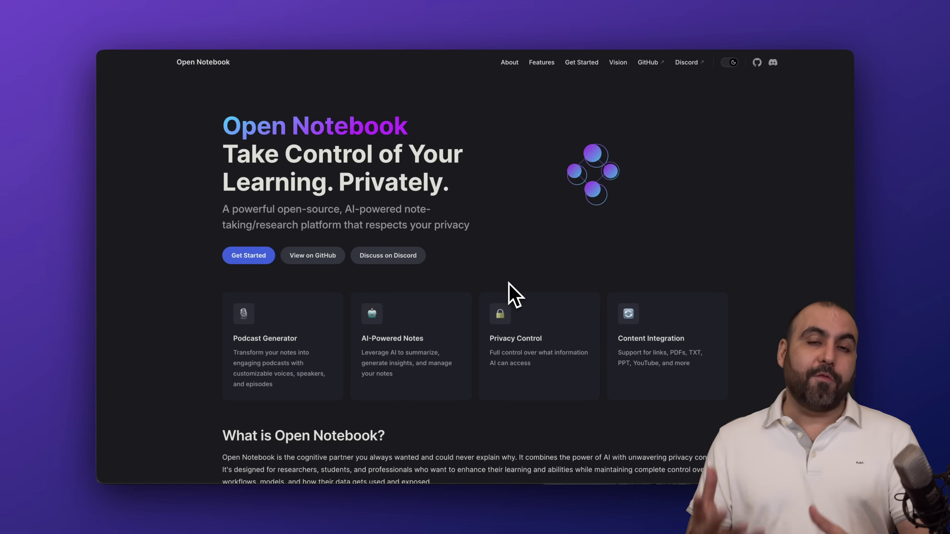